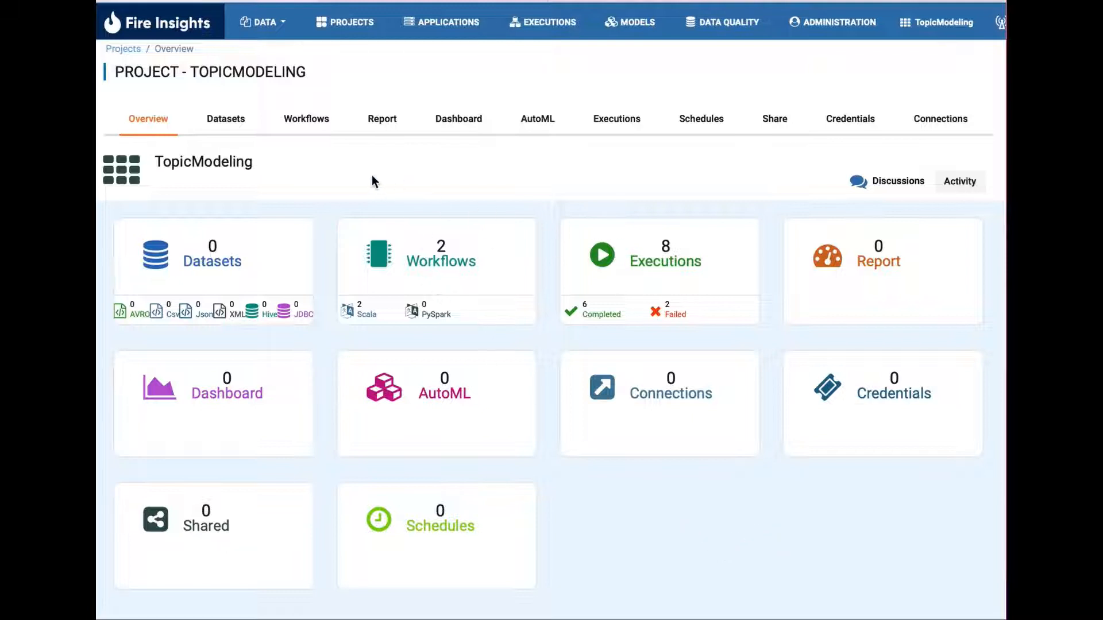
# Create a new Spark workflow in the TopicModeling project.
pyautogui.click(308, 122)
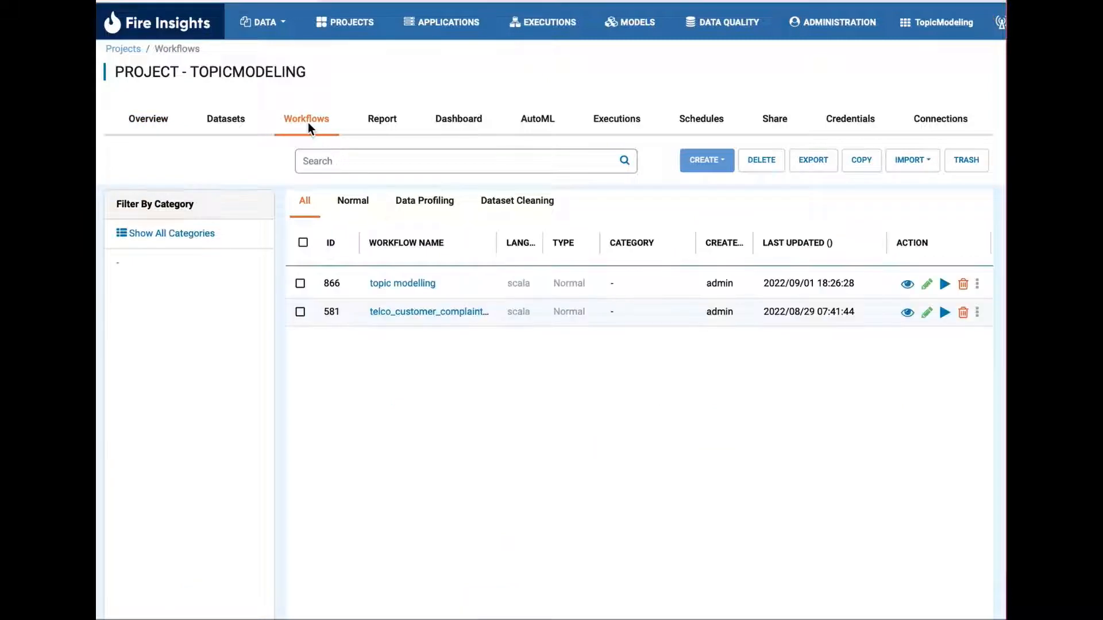
pyautogui.click(706, 161)
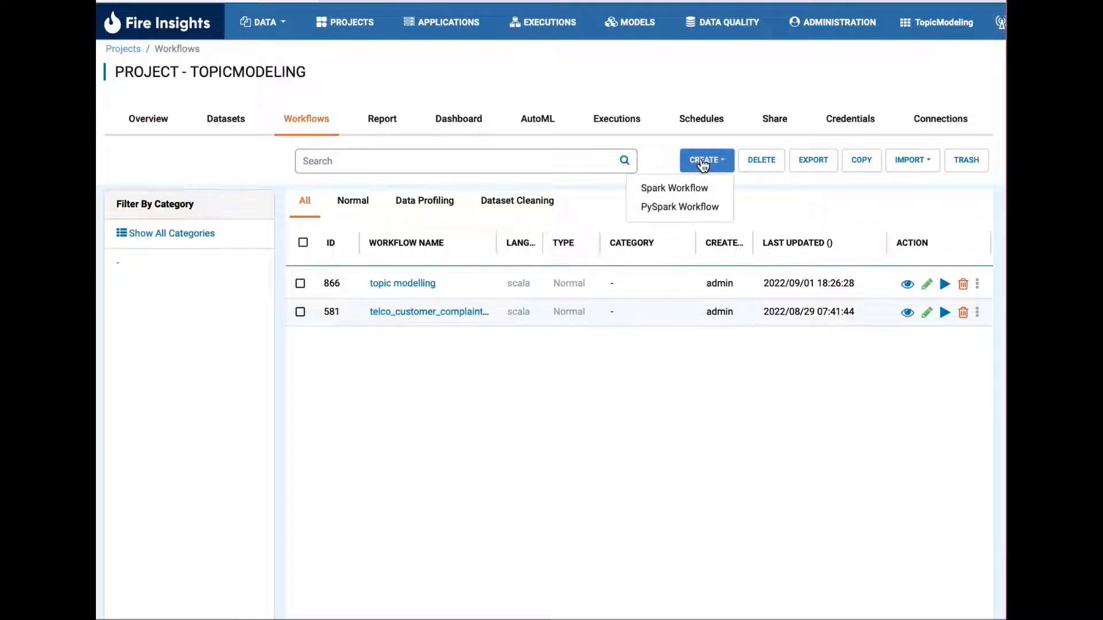
pyautogui.click(684, 188)
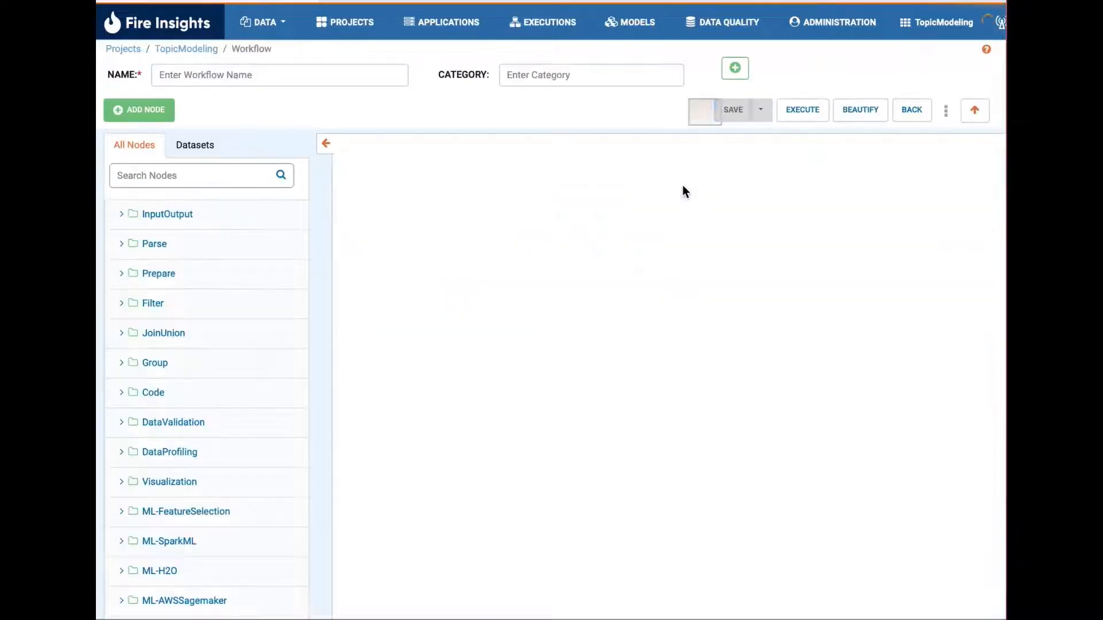
# Name the workflow topic_model_v1 and save it.
pyautogui.click(344, 78)
pyautogui.write('to')
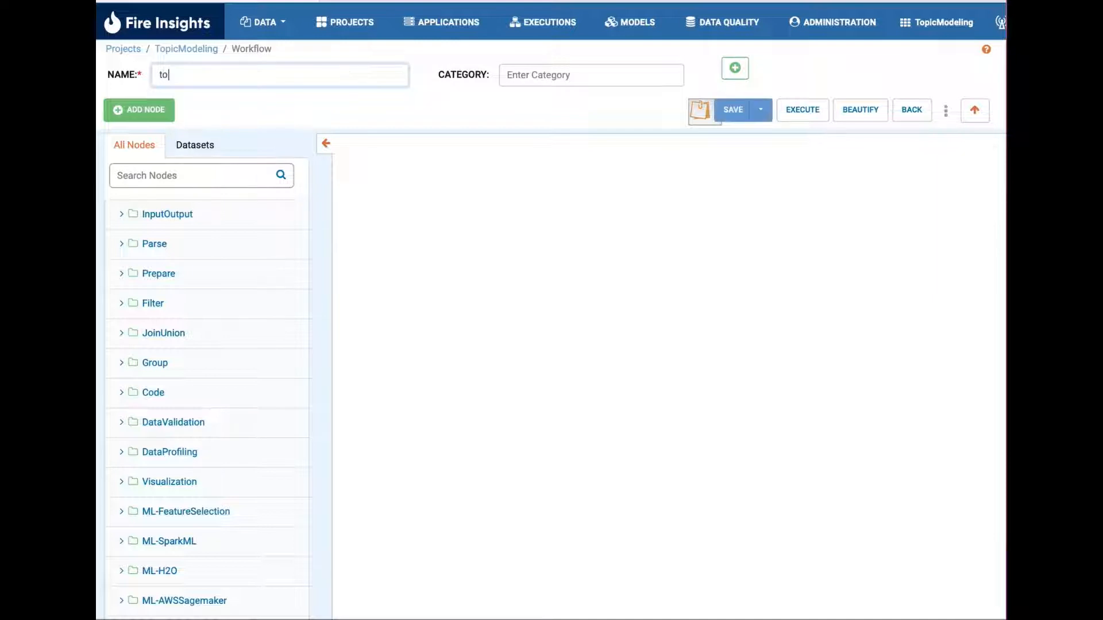
pyautogui.write('pic_model_t')
pyautogui.write('es')
pyautogui.press('BackSpace')
pyautogui.press('BackSpace')
pyautogui.press('BackSpace')
pyautogui.write('v1')
pyautogui.click(731, 117)
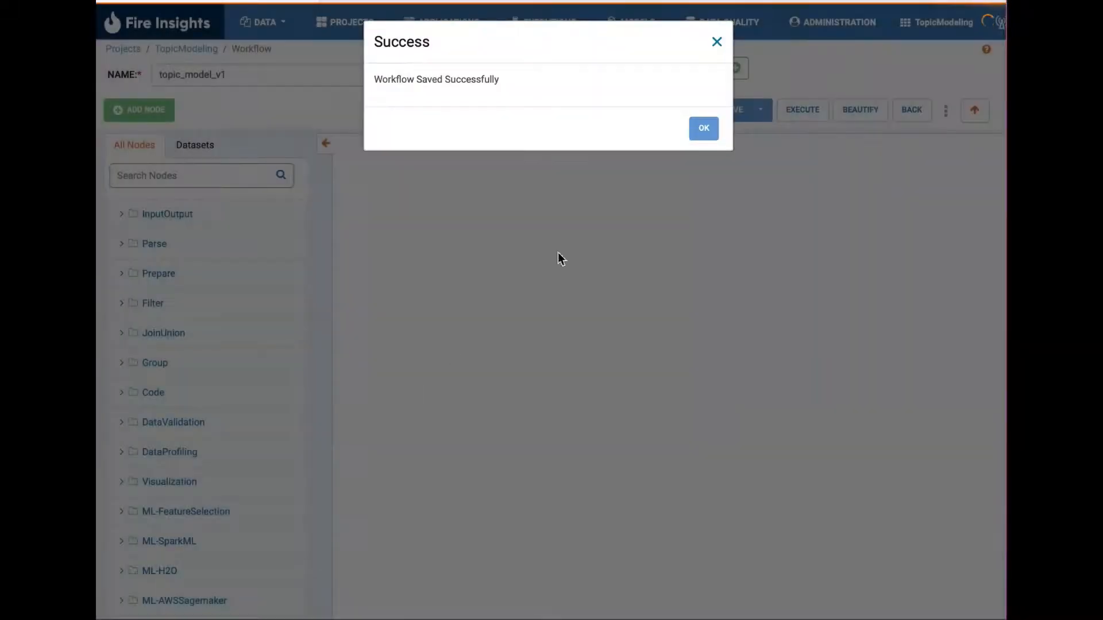
pyautogui.click(706, 128)
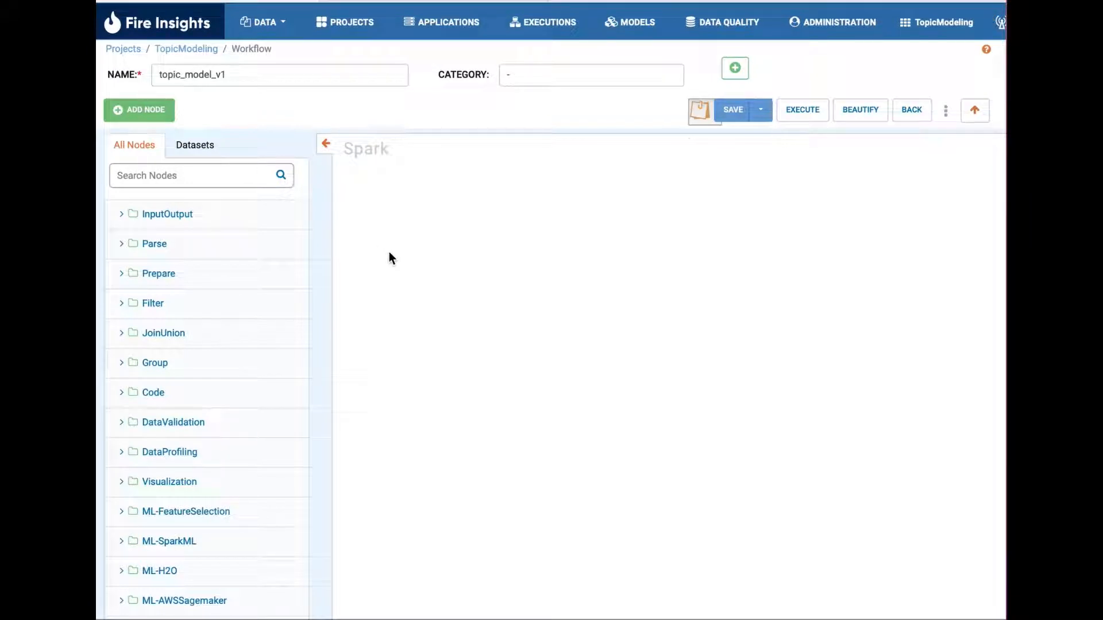
# Find the Read CSV node and place it on the empty workflow canvas.
pyautogui.click(223, 180)
pyautogui.write('Read ')
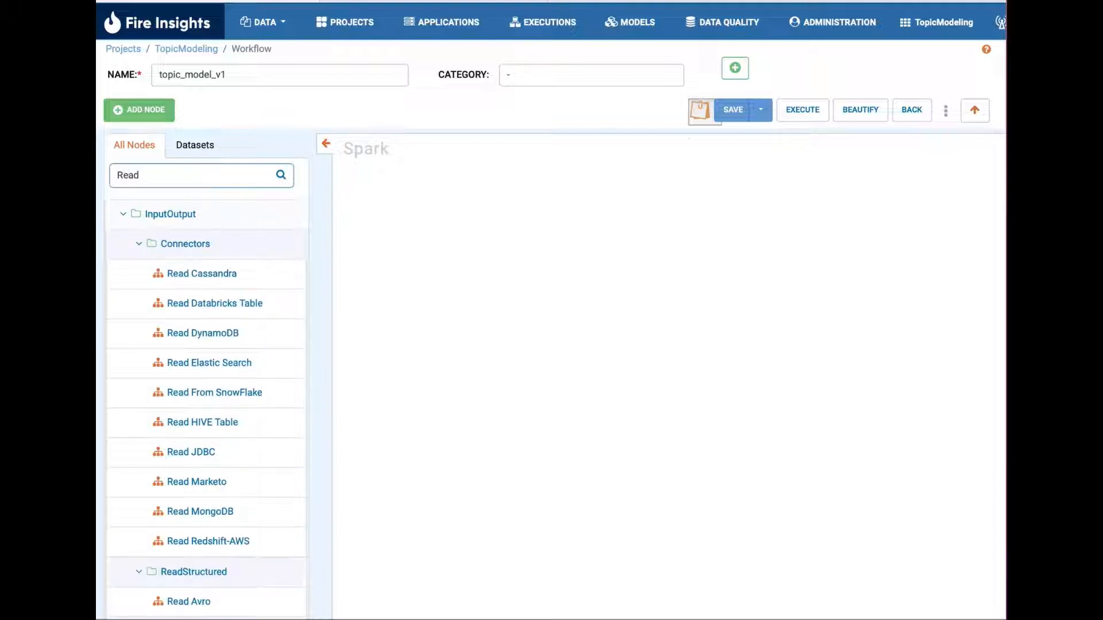
pyautogui.write('CSV')
pyautogui.moveTo(190, 275); pyautogui.dragTo(439, 254)
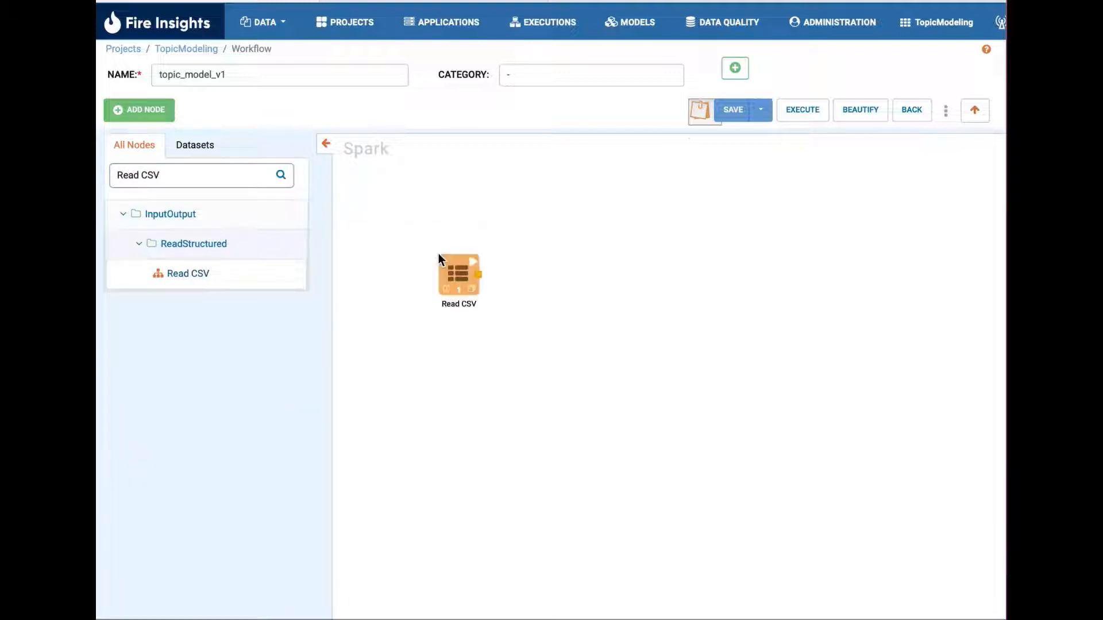
# Set the Read CSV node's path to Comcast_telecom_complaints_data.csv in the fire-data directory.
pyautogui.doubleClick(459, 275)
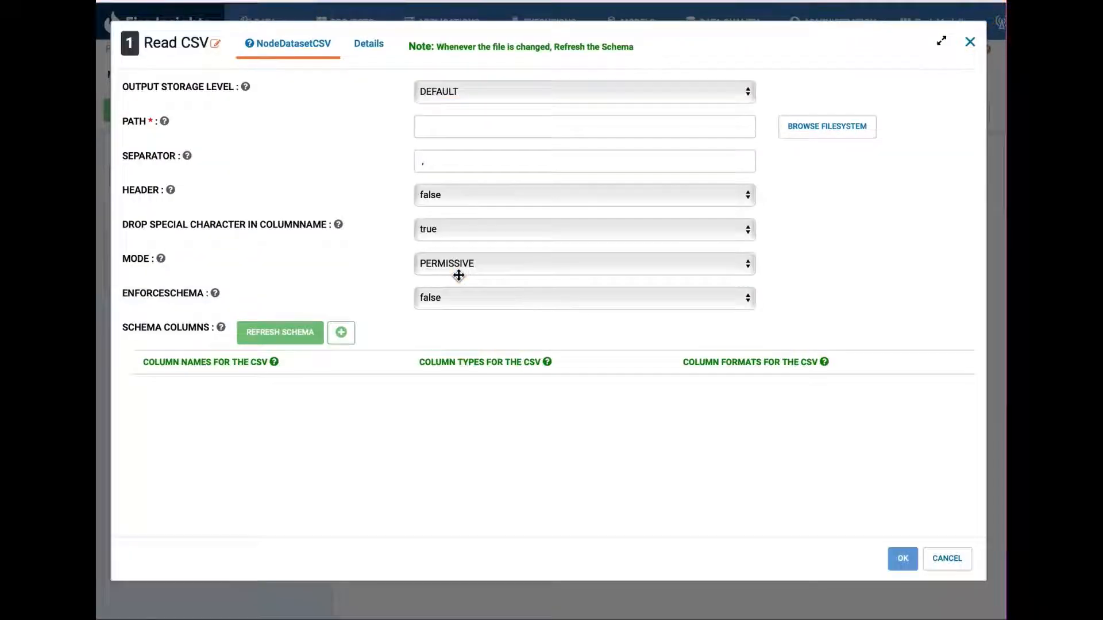
pyautogui.click(793, 125)
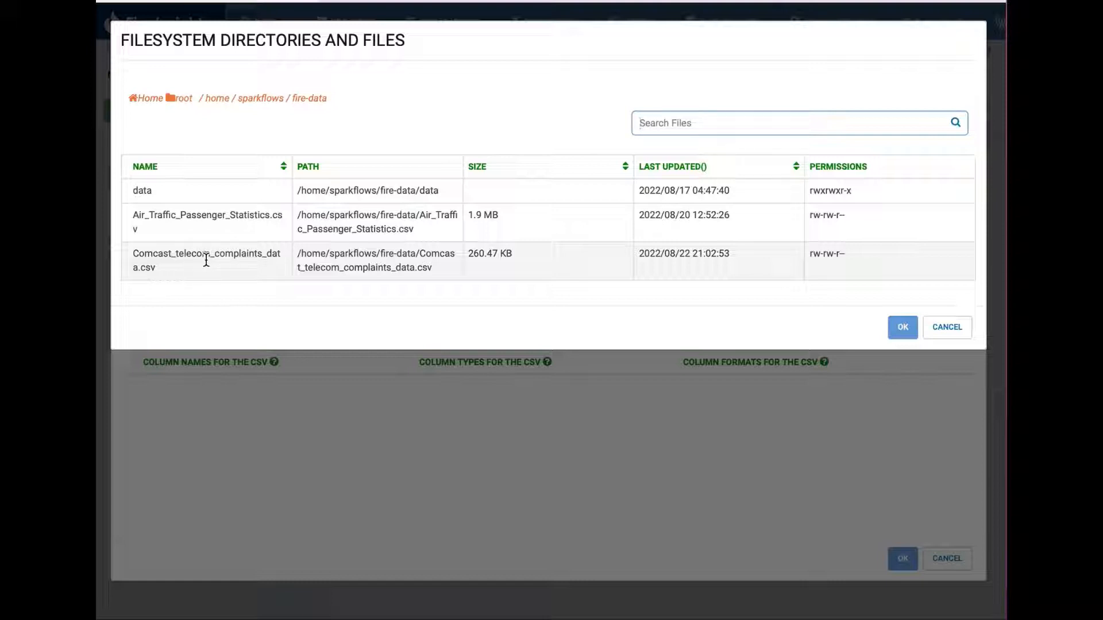
pyautogui.click(207, 260)
pyautogui.click(903, 327)
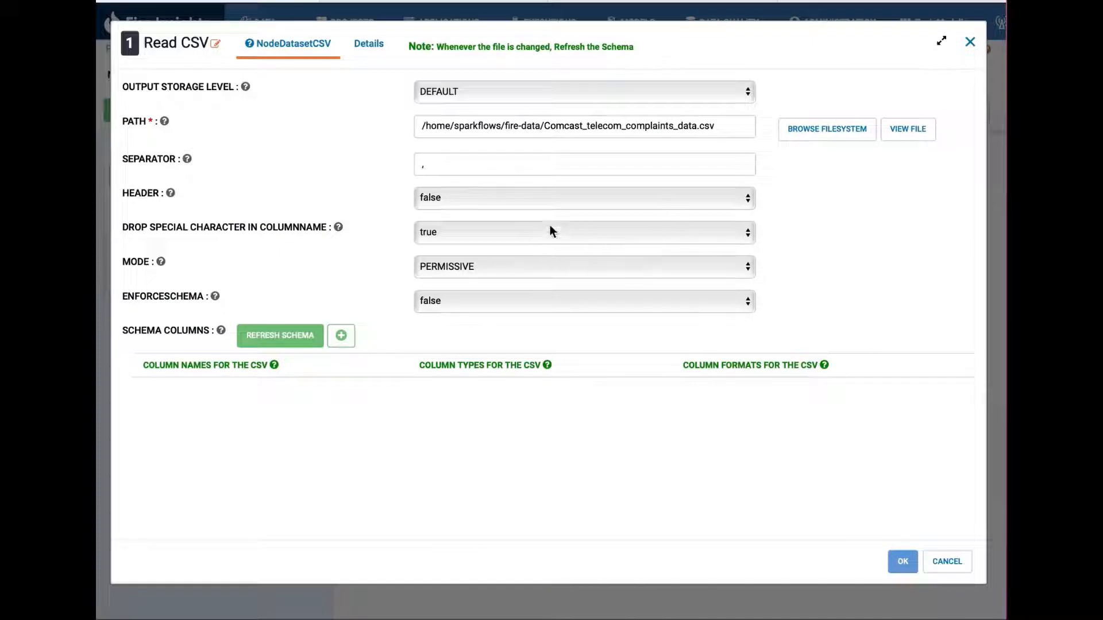
# Set Header to true, Drop Special Character in ColumnName to false and EnforceSchema to true, and refresh the schema columns.
pyautogui.click(551, 199)
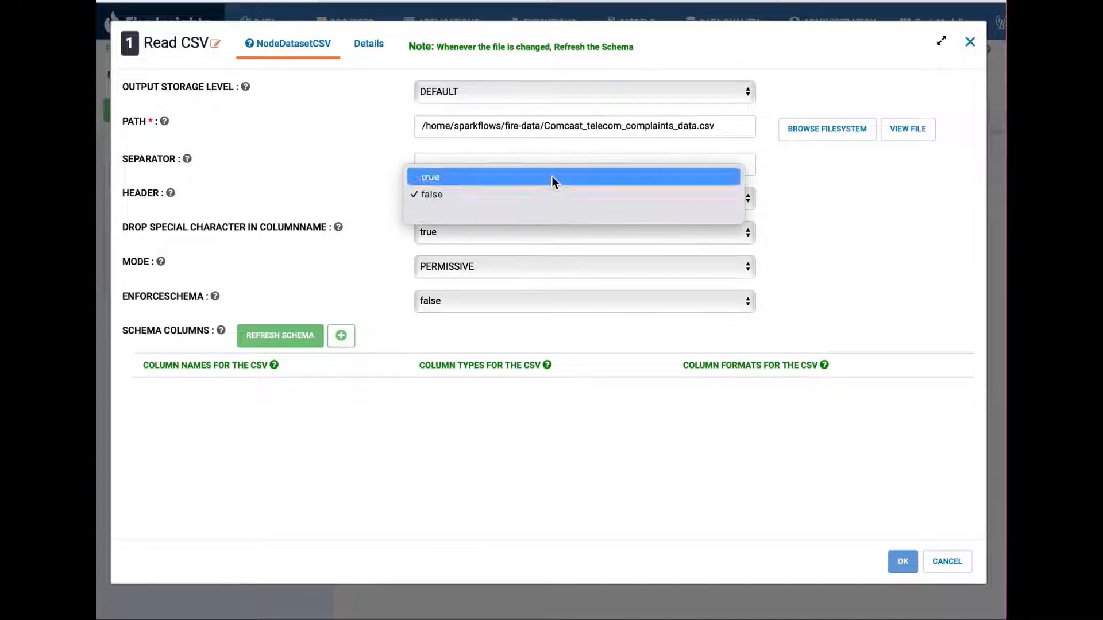
pyautogui.click(551, 176)
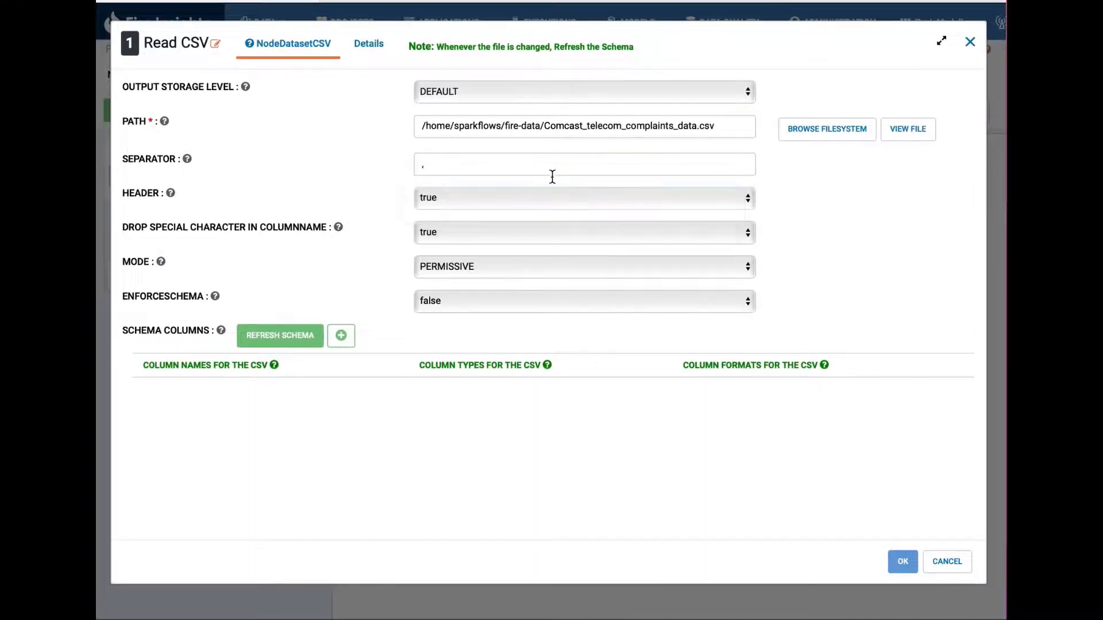
pyautogui.click(537, 232)
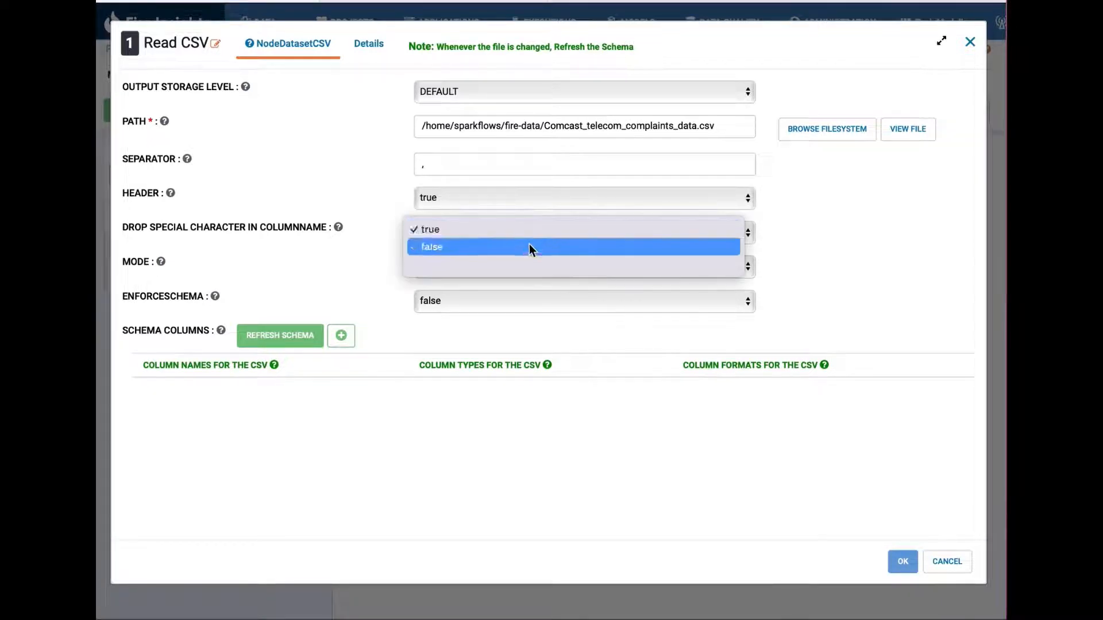
pyautogui.click(528, 247)
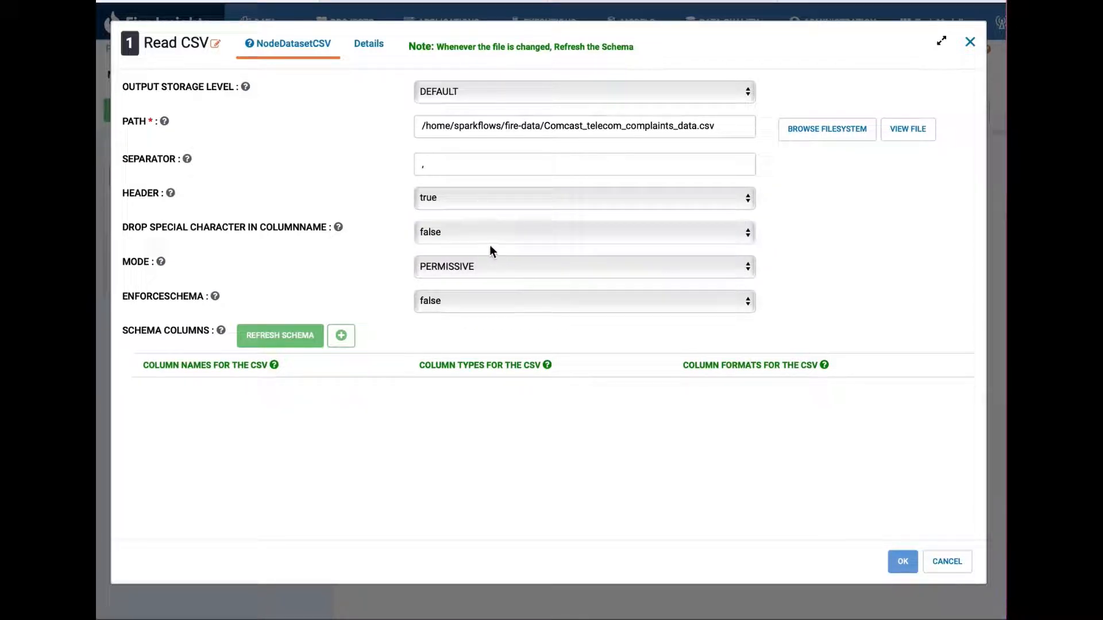
pyautogui.click(501, 302)
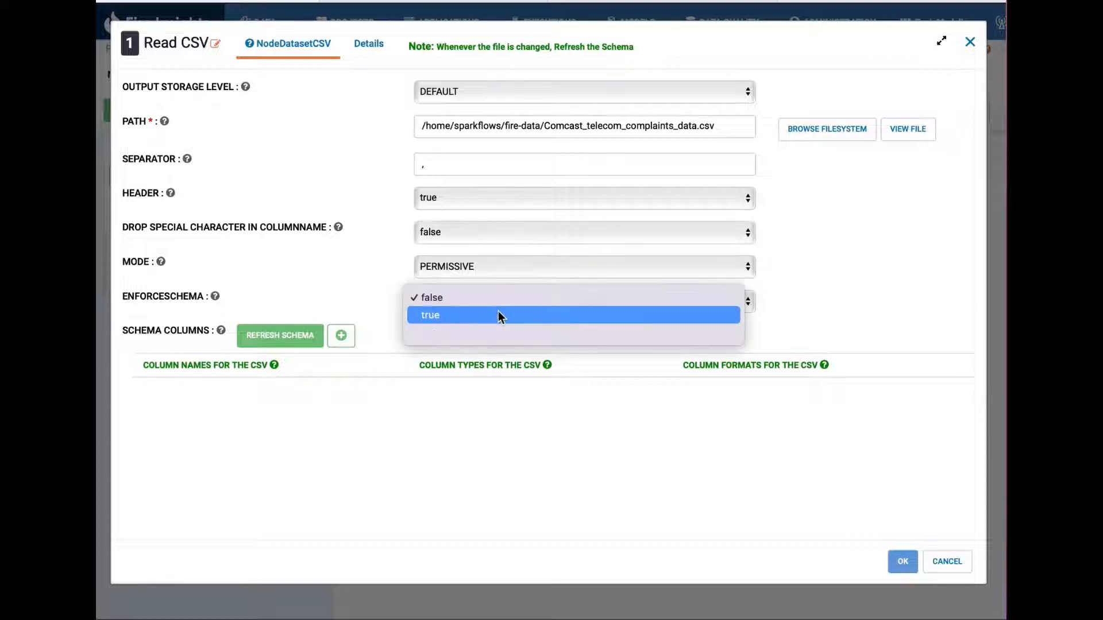
pyautogui.click(498, 312)
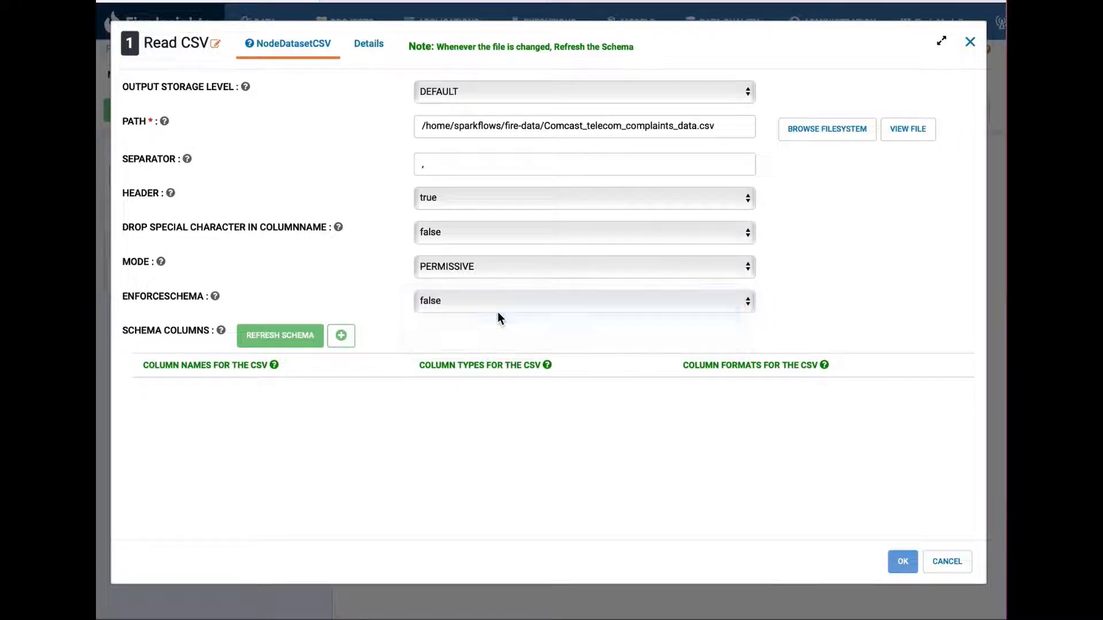
pyautogui.click(278, 338)
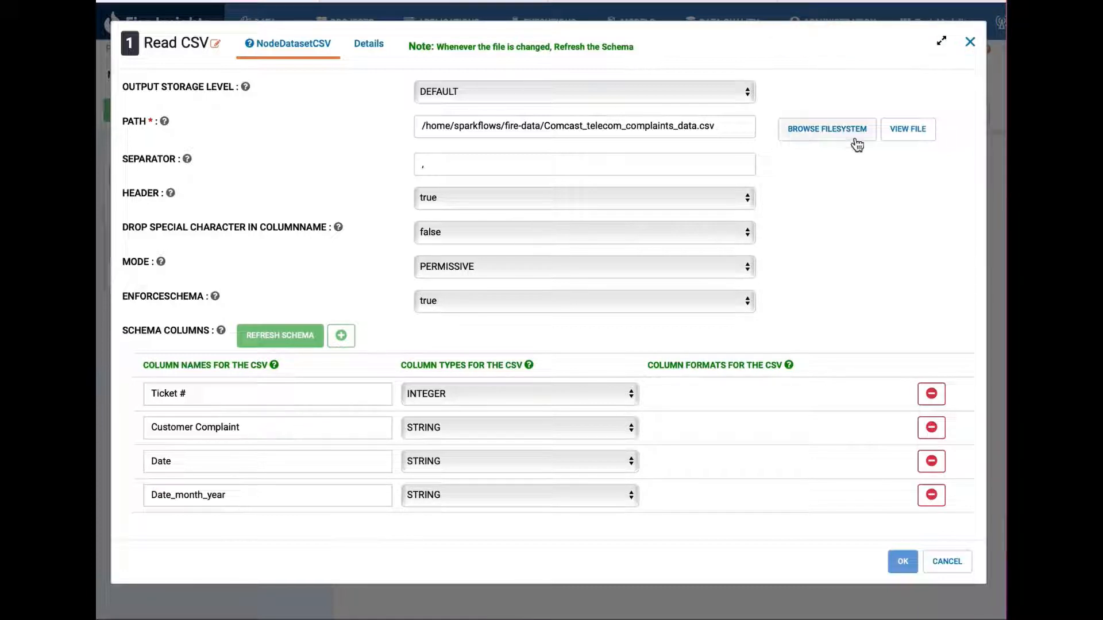
# Preview the CSV file's contents, checking the Customer Complaint column, and confirm the Read CSV settings.
pyautogui.click(905, 134)
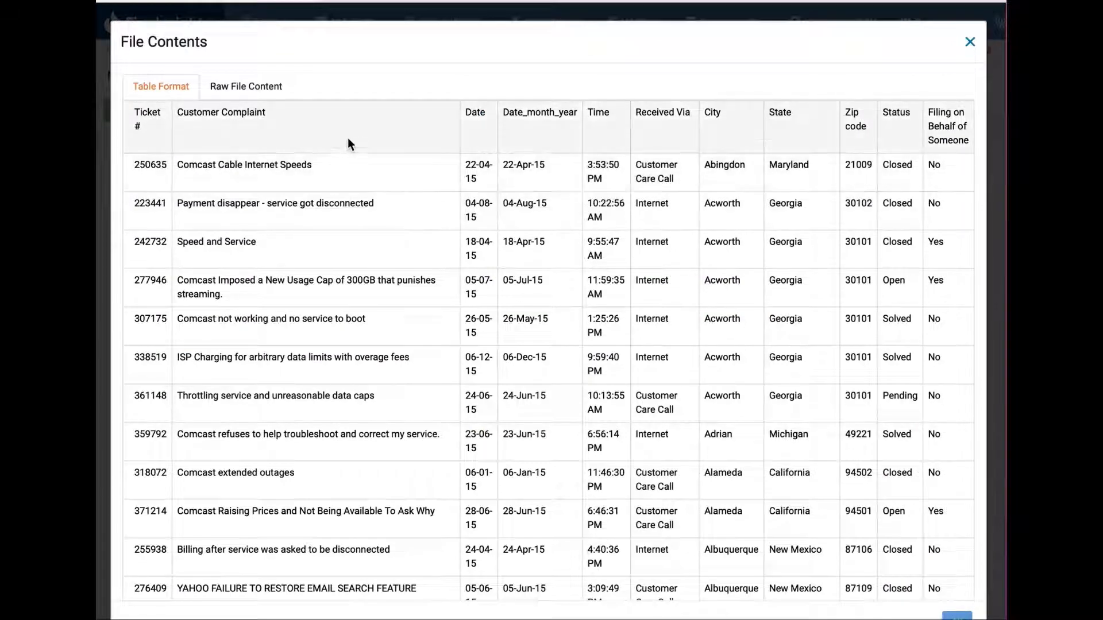
pyautogui.moveTo(272, 113); pyautogui.dragTo(178, 113)
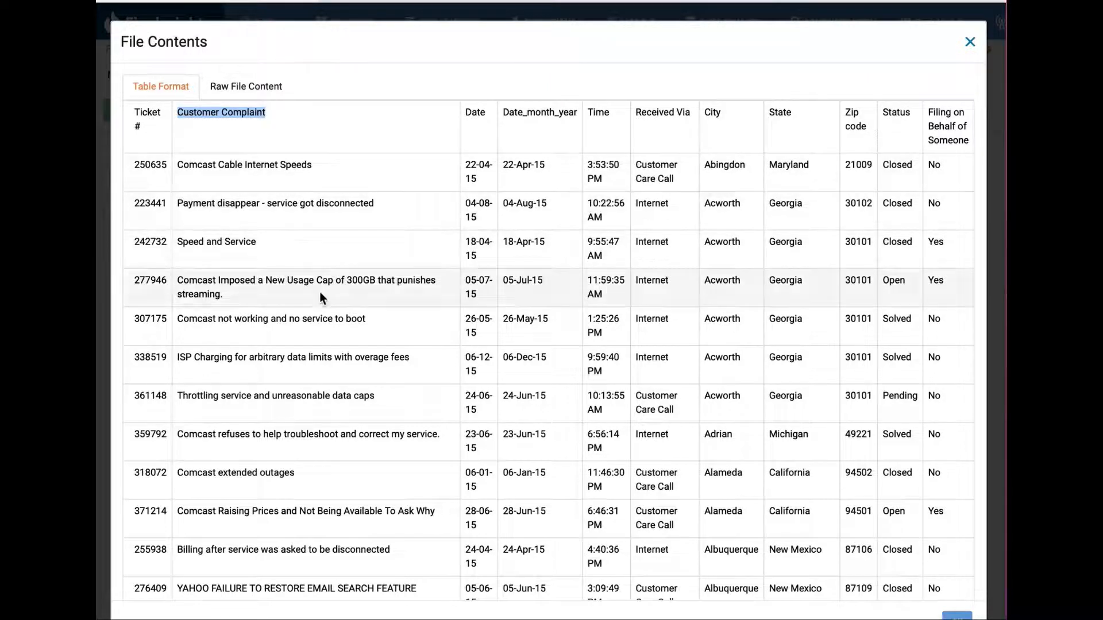
pyautogui.scroll(-2, 408, 484)
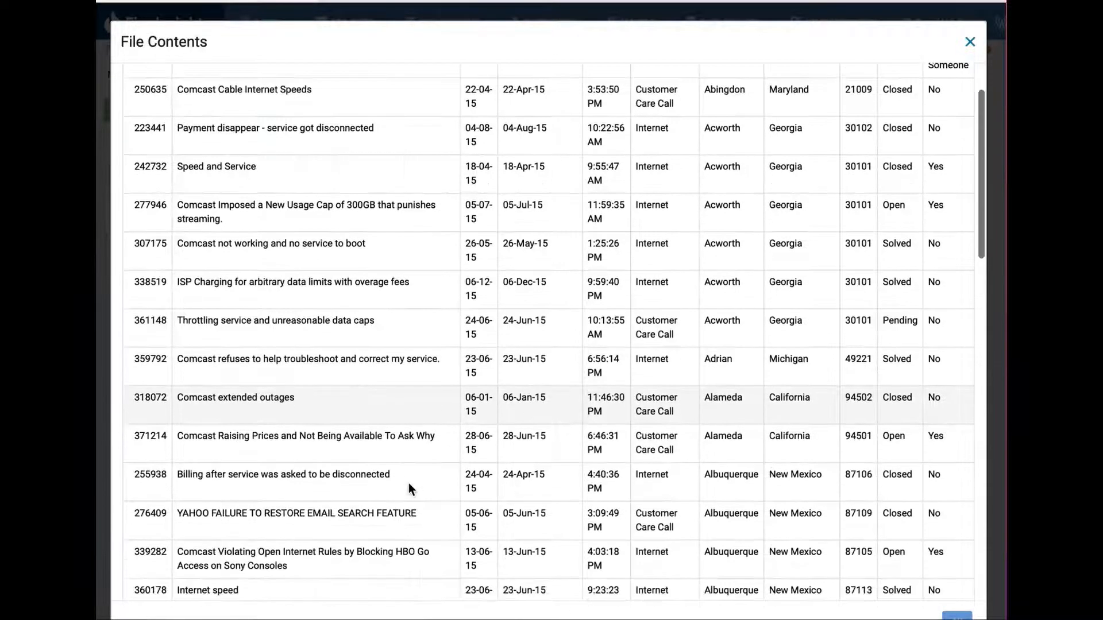
pyautogui.click(954, 616)
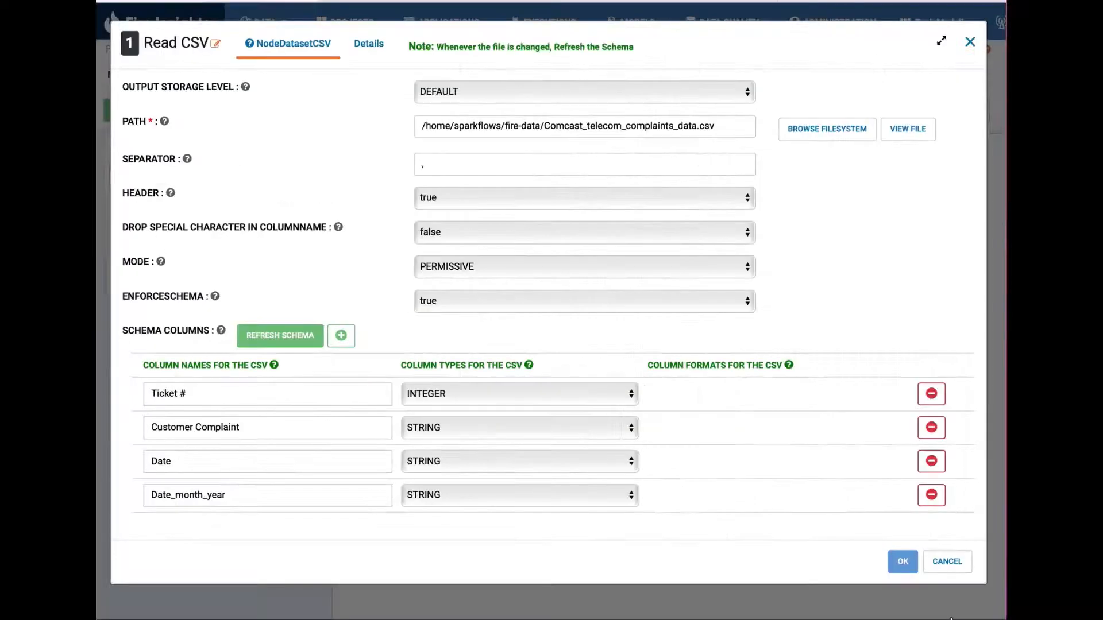
pyautogui.click(902, 562)
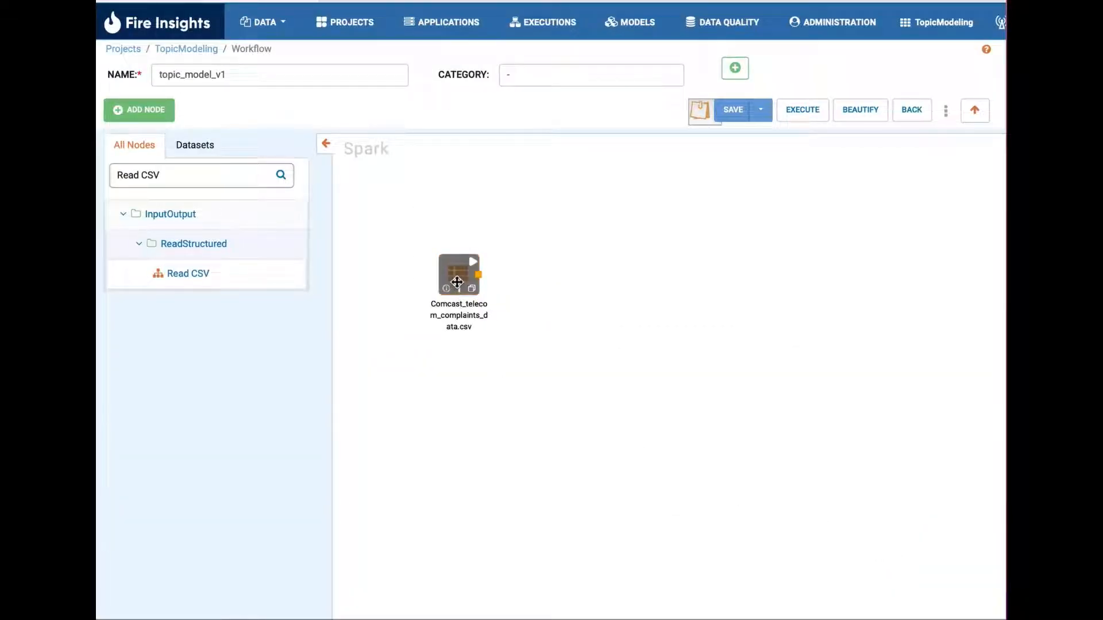
# Add a Select Columns node below and beyond the repositioned CSV node, and connect the CSV node to it.
pyautogui.moveTo(458, 279); pyautogui.dragTo(399, 253)
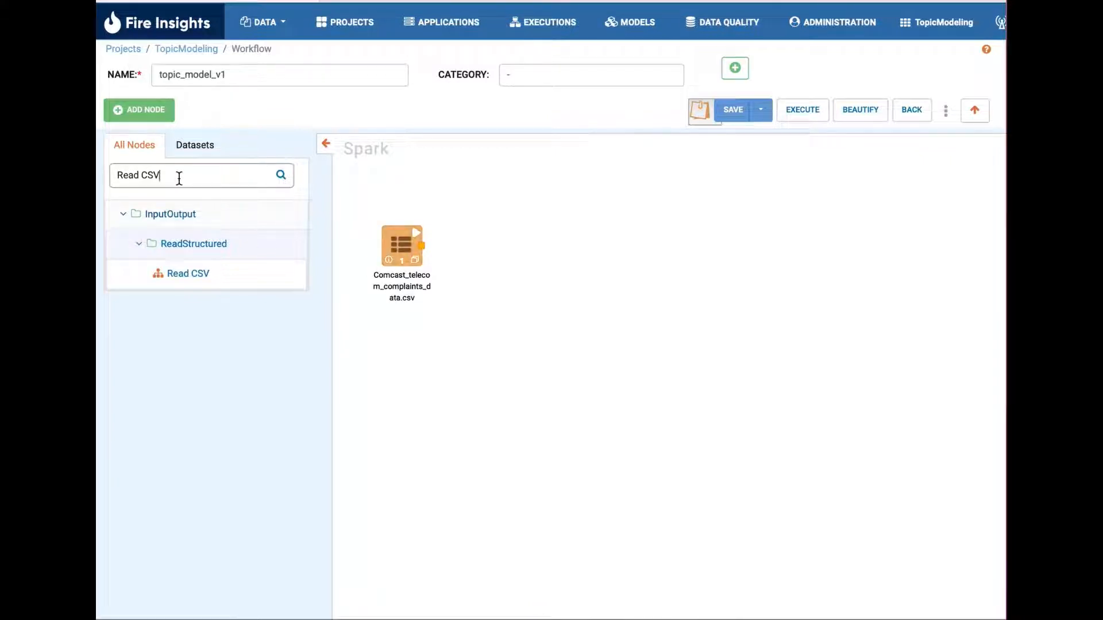
pyautogui.moveTo(175, 176); pyautogui.dragTo(114, 175)
pyautogui.write('Select')
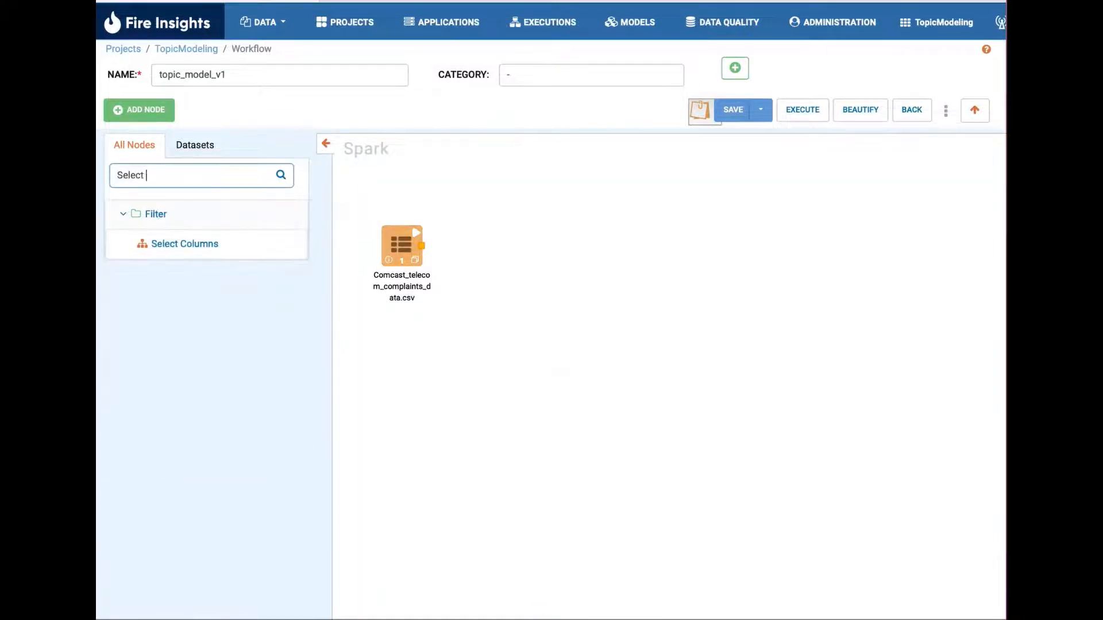
pyautogui.moveTo(164, 246); pyautogui.dragTo(525, 338)
pyautogui.moveTo(422, 247); pyautogui.dragTo(524, 342)
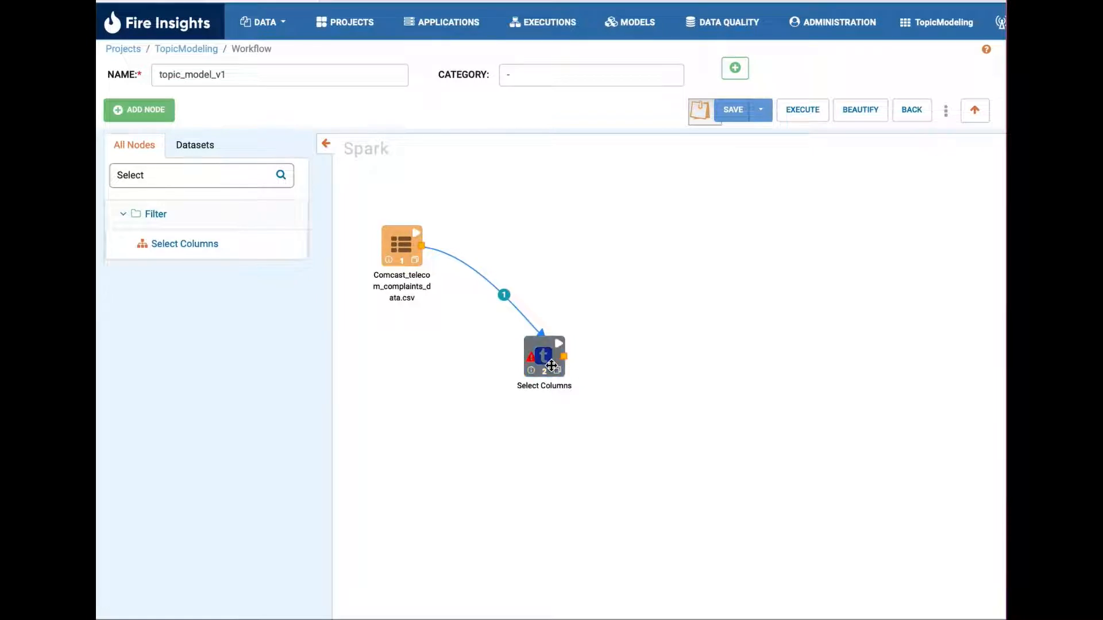
# Configure the Select Columns node to keep only the Customer Complaint column.
pyautogui.doubleClick(553, 363)
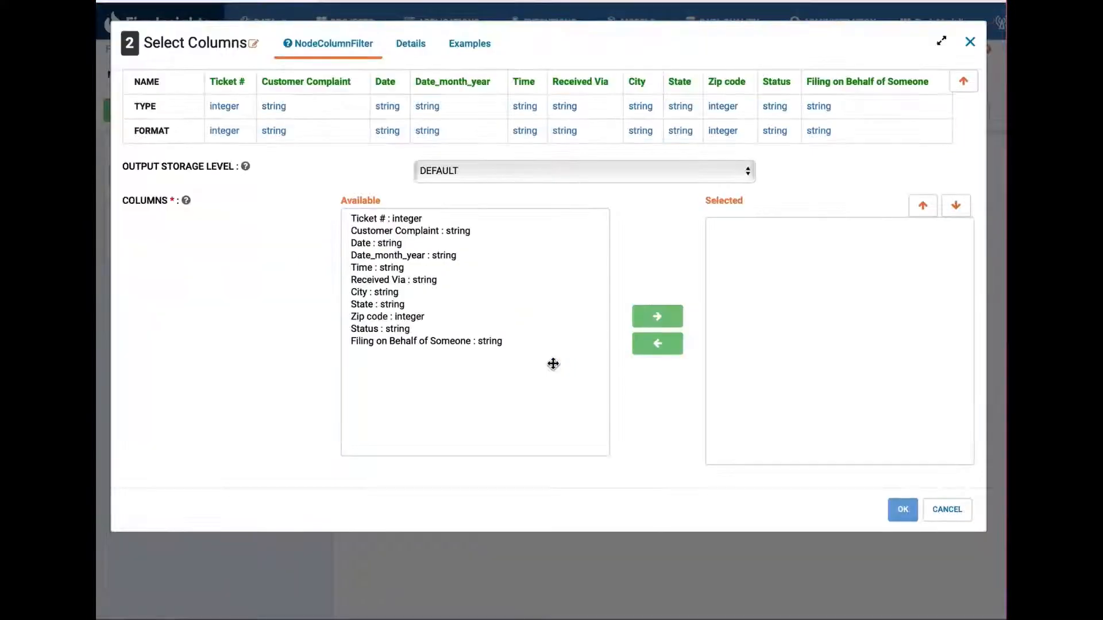
pyautogui.click(463, 234)
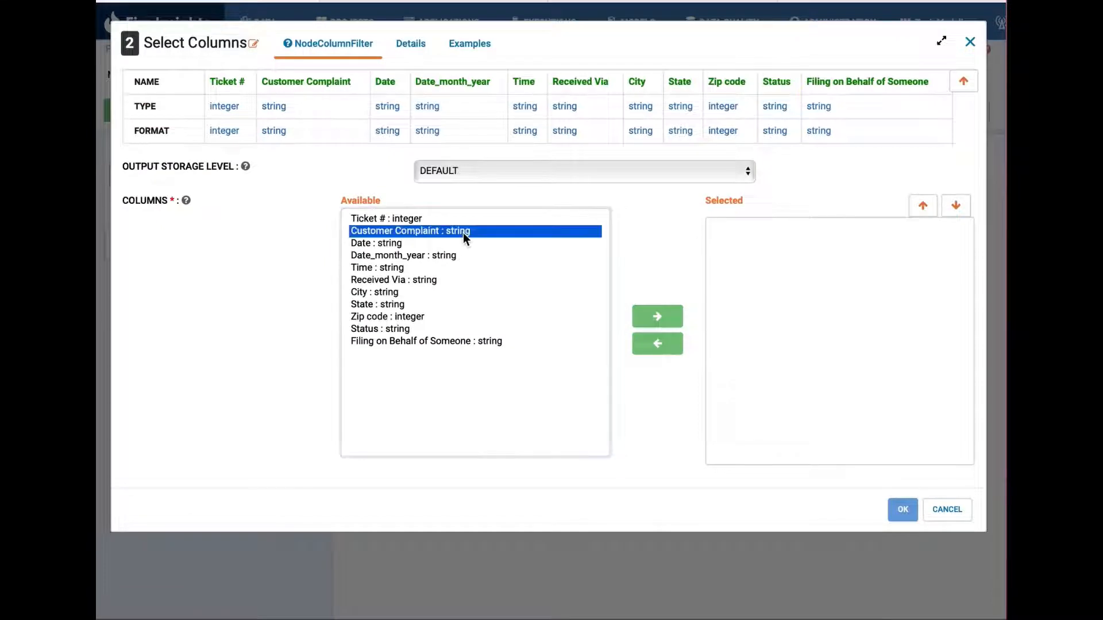
pyautogui.click(658, 317)
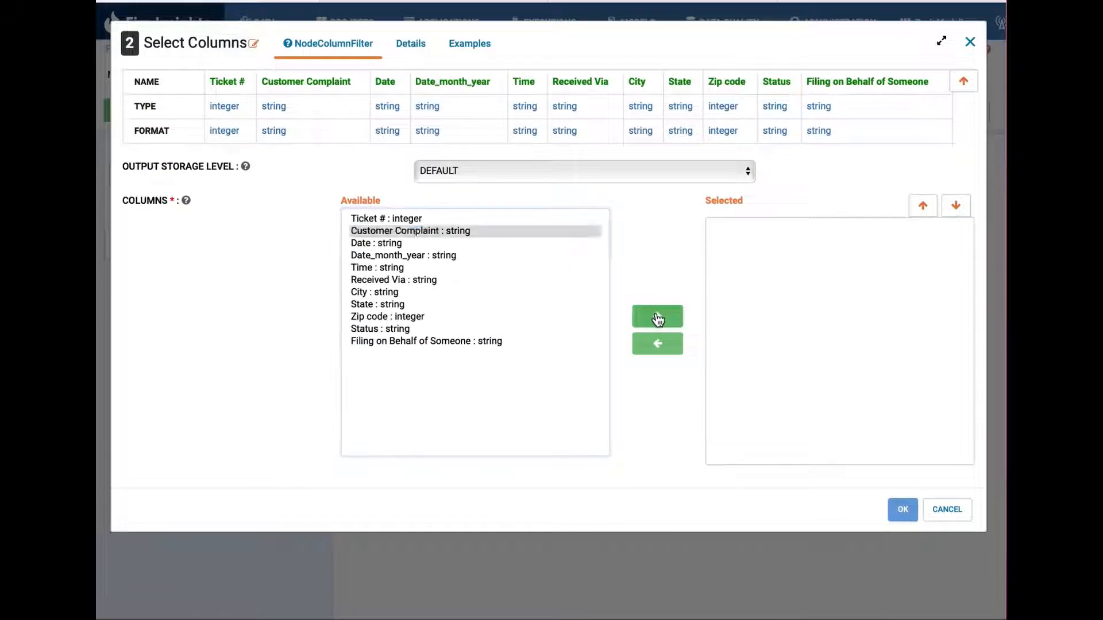
pyautogui.click(772, 228)
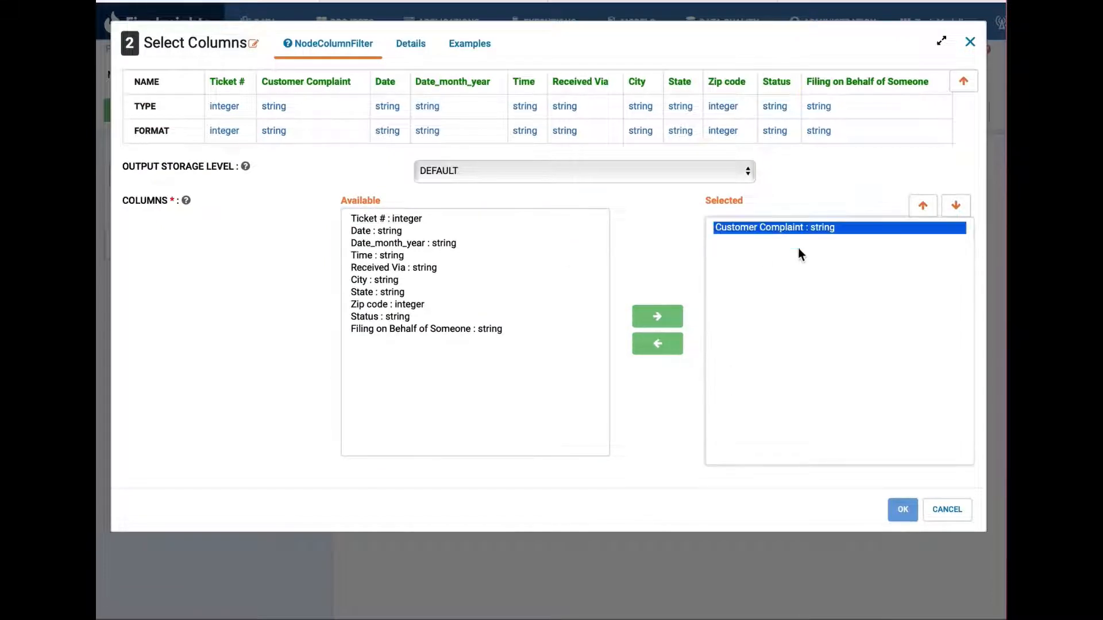
pyautogui.click(903, 510)
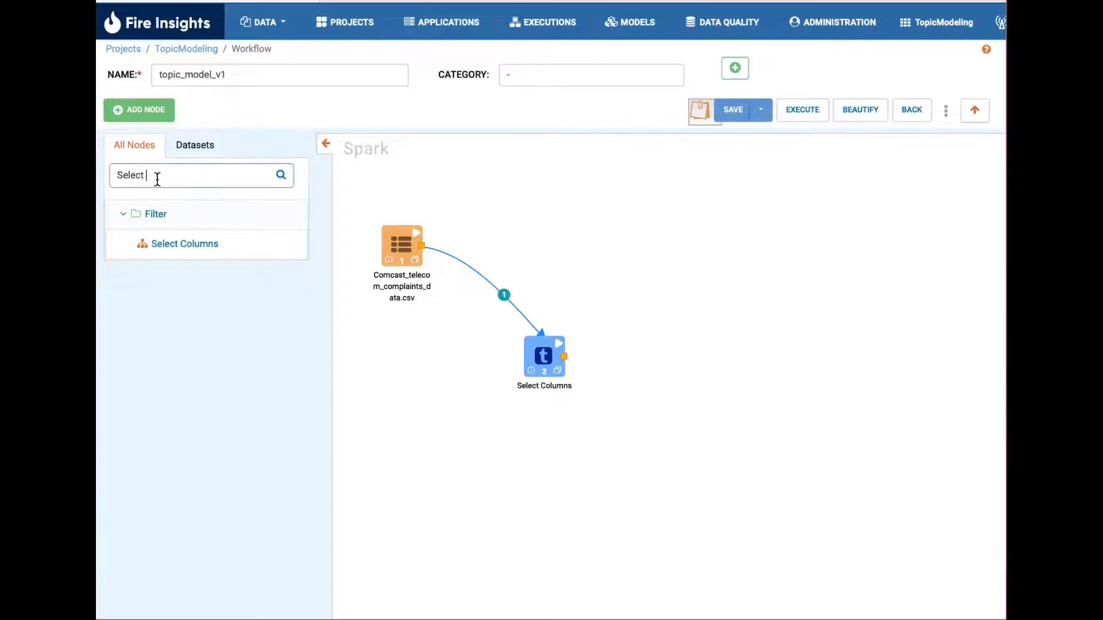
# Add the SparkML Tokenizer node to the canvas and connect Select Columns to it.
pyautogui.moveTo(154, 176); pyautogui.dragTo(114, 176)
pyautogui.write('Tokenizer')
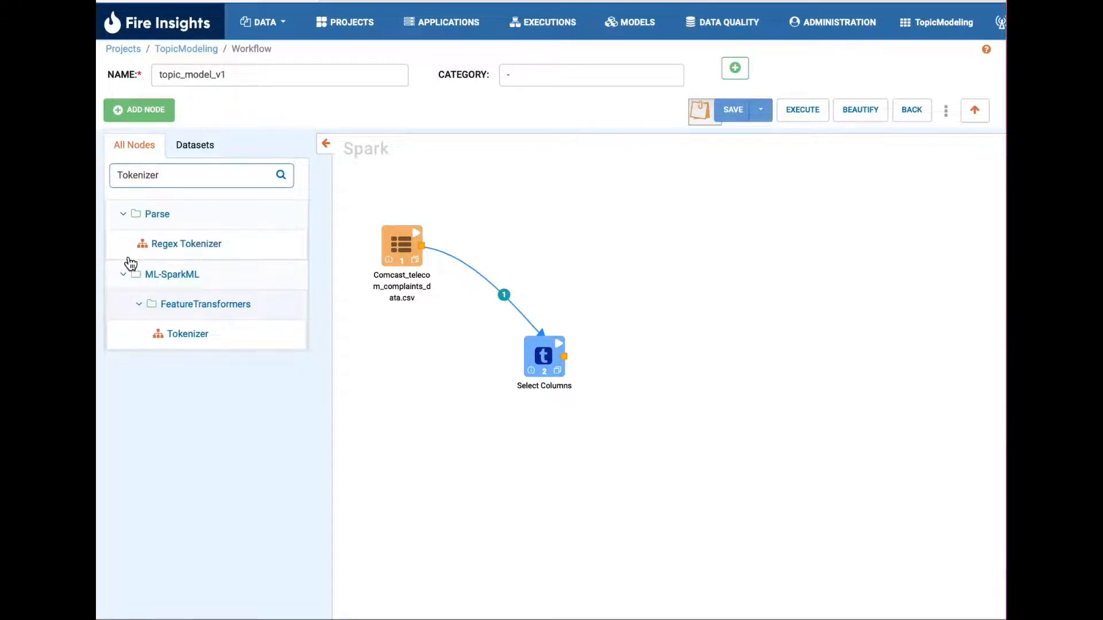
pyautogui.moveTo(177, 332); pyautogui.dragTo(660, 319)
pyautogui.moveTo(564, 358); pyautogui.dragTo(664, 322)
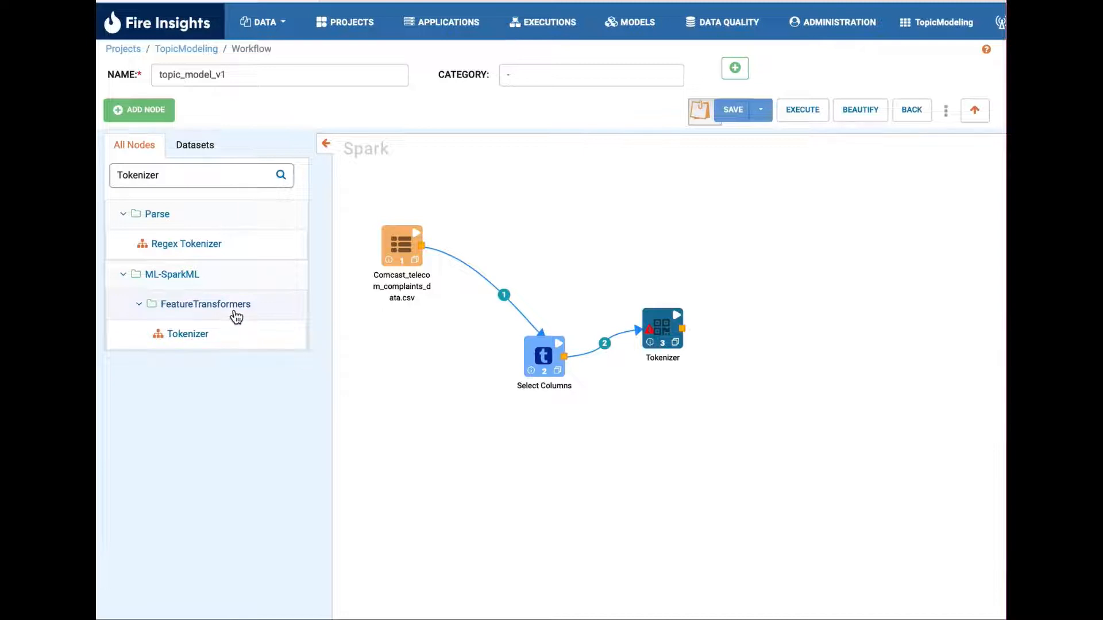
# Configure the Tokenizer node to read the Customer Complaint column and write to an output column named tokens.
pyautogui.doubleClick(664, 337)
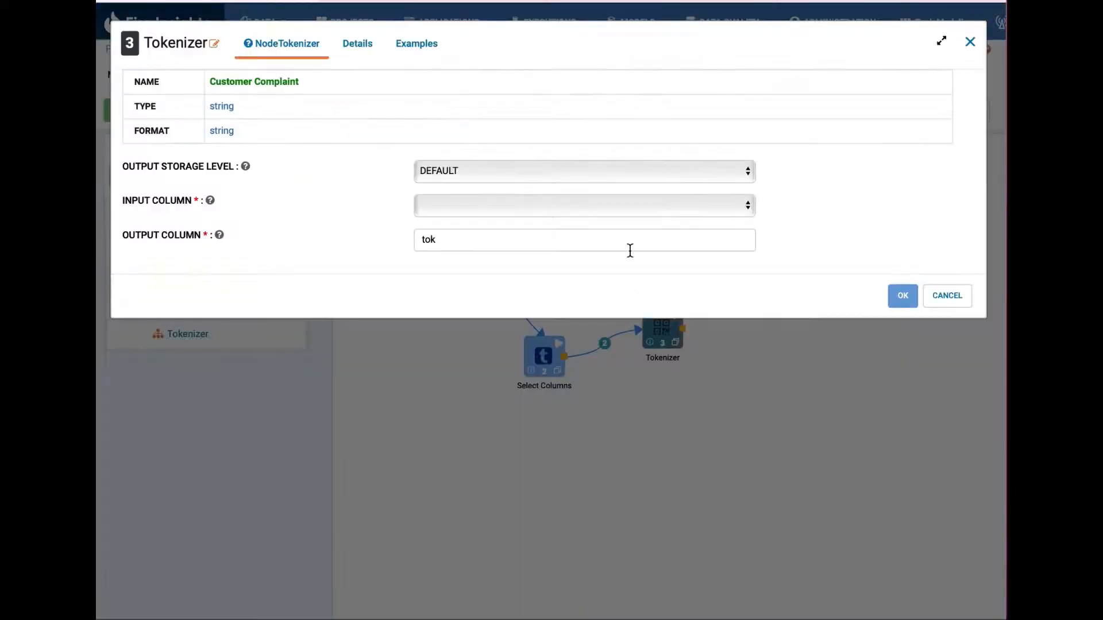
pyautogui.click(658, 209)
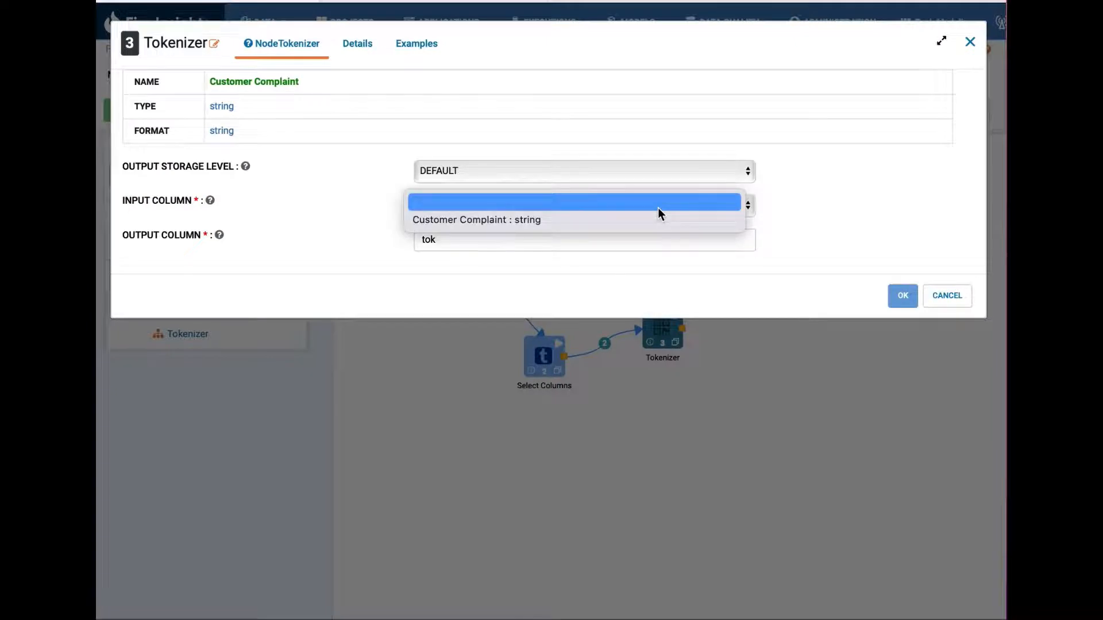
pyautogui.click(656, 216)
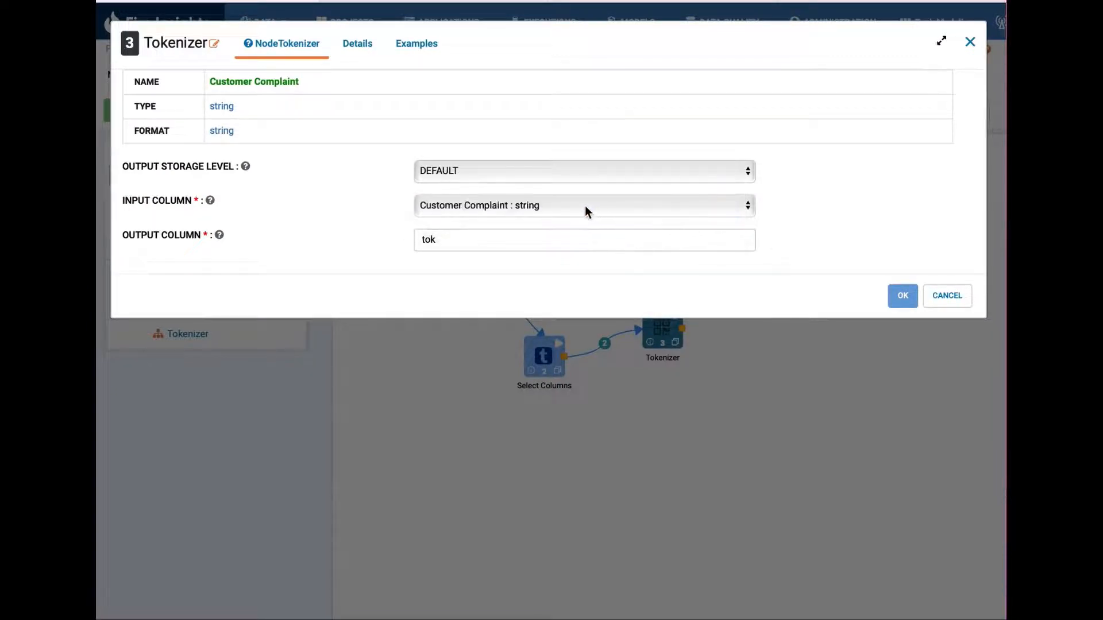
pyautogui.click(454, 237)
pyautogui.write('ens')
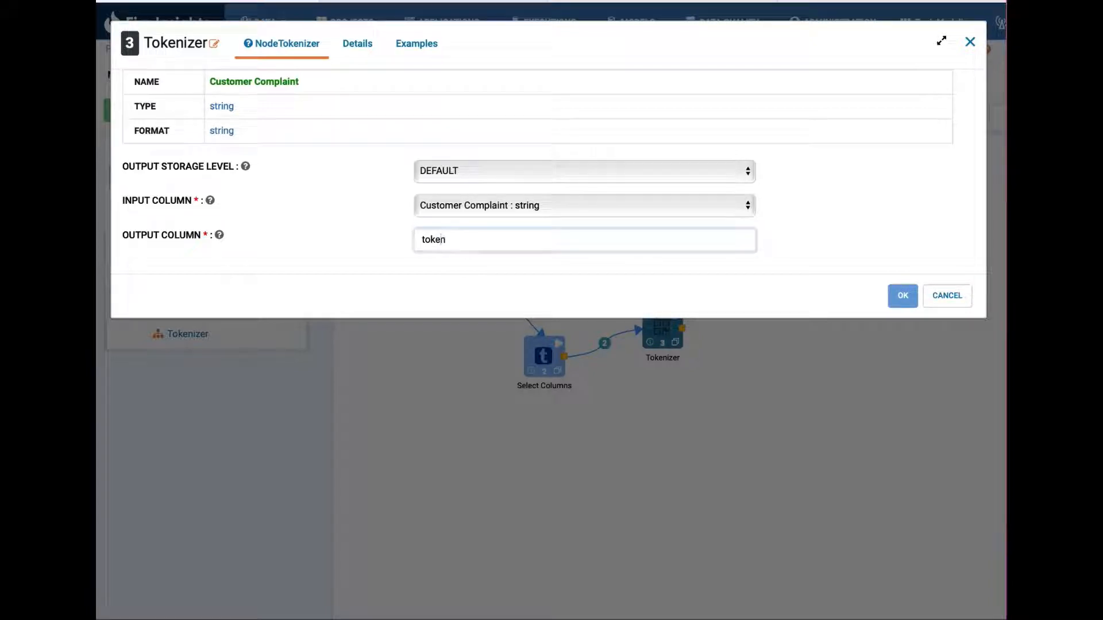
pyautogui.click(902, 296)
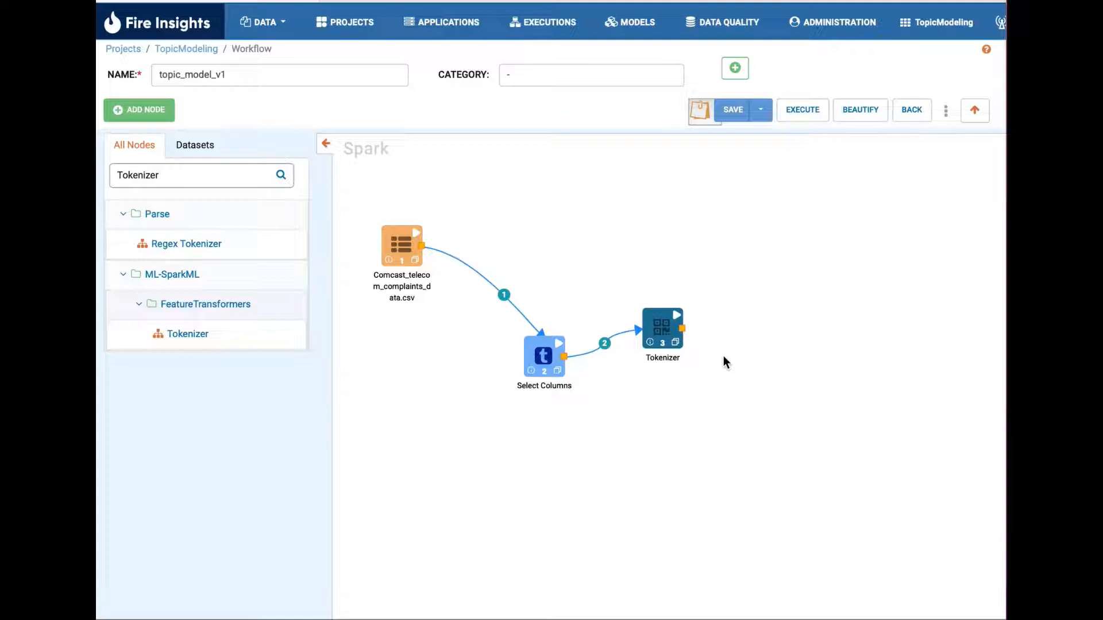
# Add a SparkML Count Vectorizer node to the canvas above and beyond the Tokenizer, and connect the Tokenizer to it.
pyautogui.doubleClick(150, 175)
pyautogui.write('Coun')
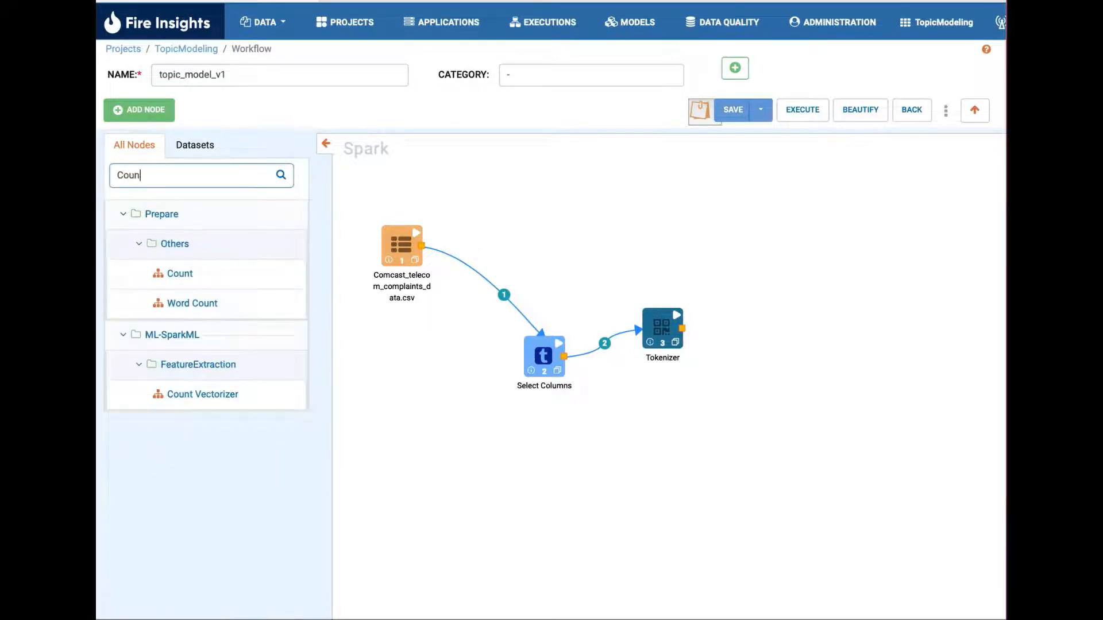
pyautogui.write('t')
pyautogui.moveTo(176, 394); pyautogui.dragTo(757, 250)
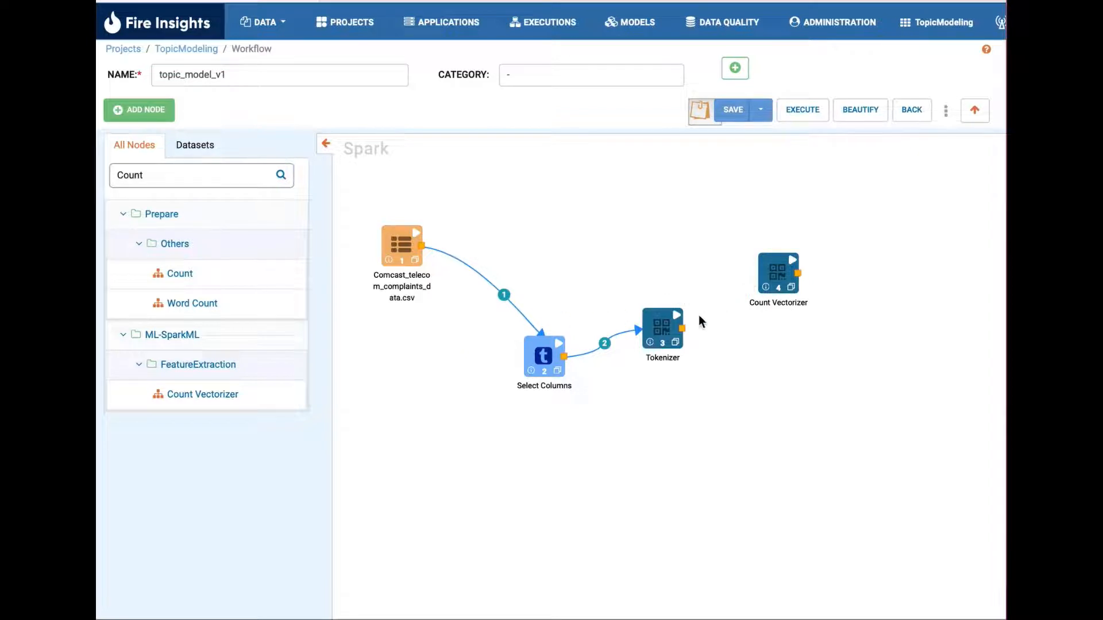
pyautogui.moveTo(682, 328); pyautogui.dragTo(745, 254)
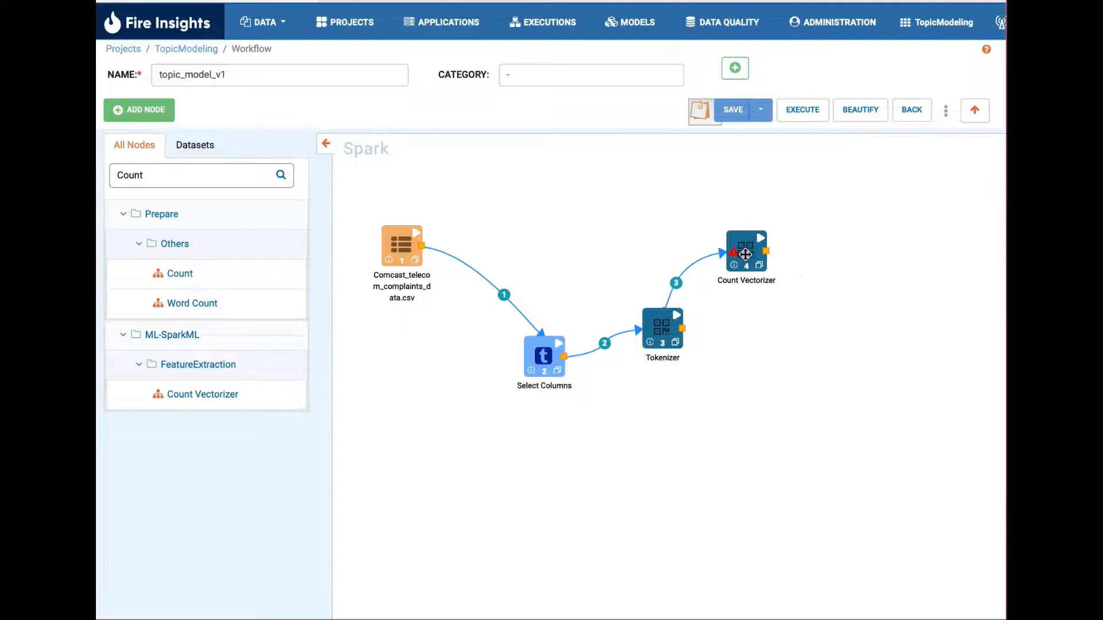
# Configure the Count Vectorizer with input column tokens, output column vectors and vocabulary size 5, and save the workflow.
pyautogui.doubleClick(745, 254)
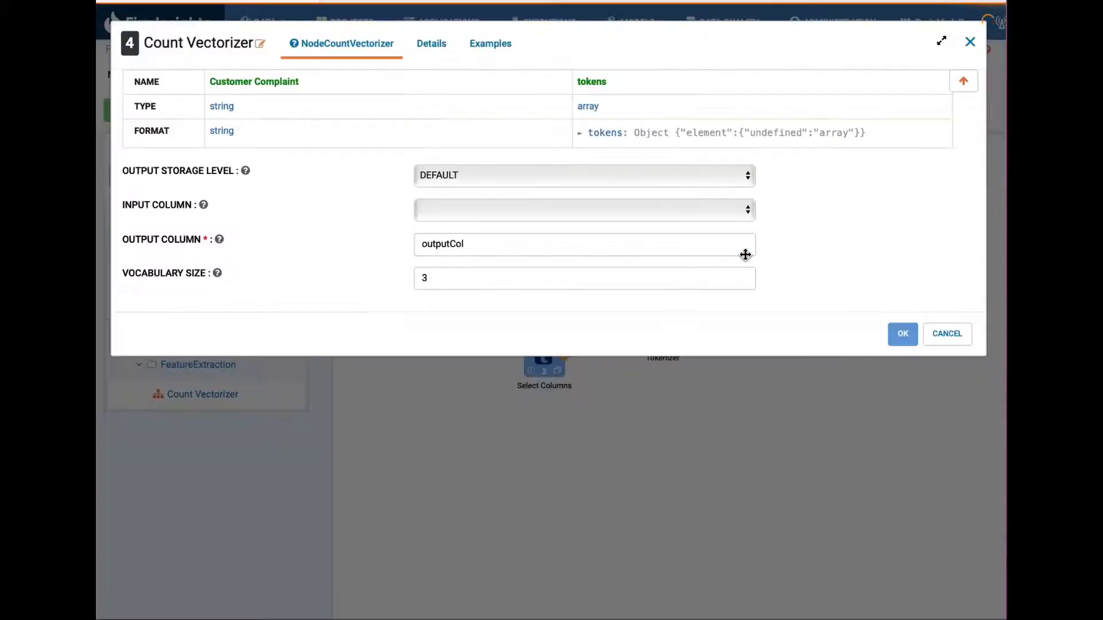
pyautogui.click(591, 208)
pyautogui.click(572, 228)
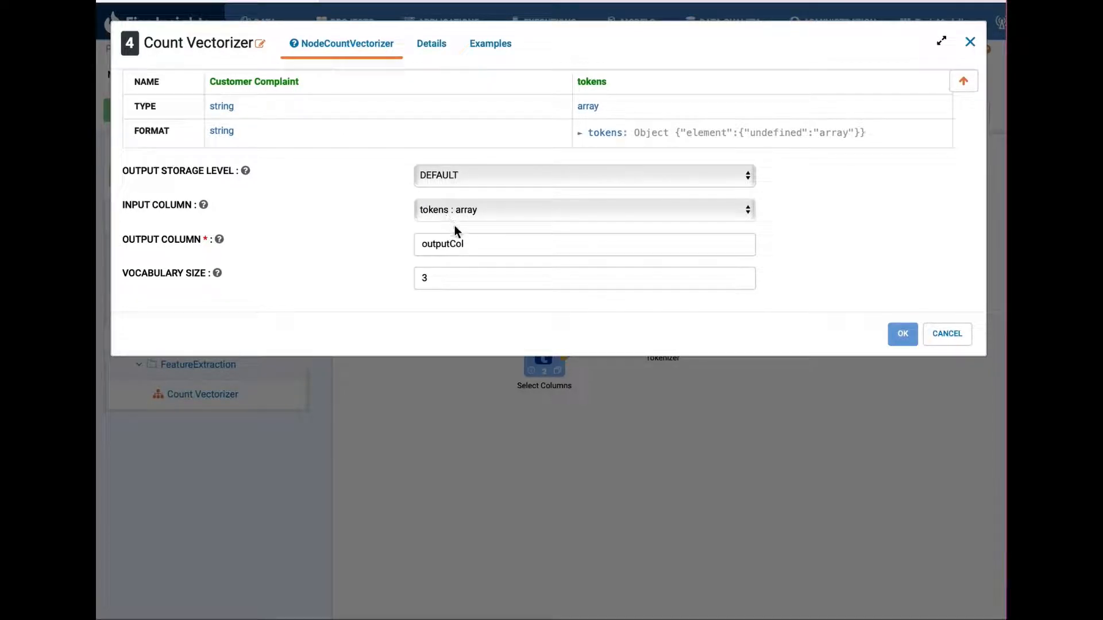
pyautogui.moveTo(466, 243); pyautogui.dragTo(386, 243)
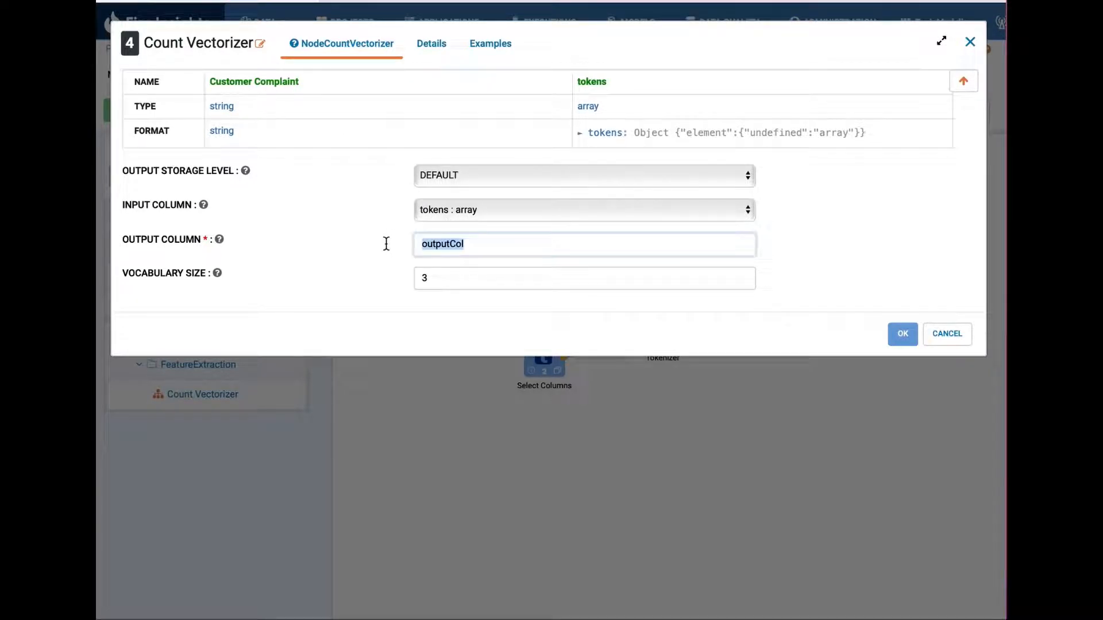
pyautogui.write('vectors')
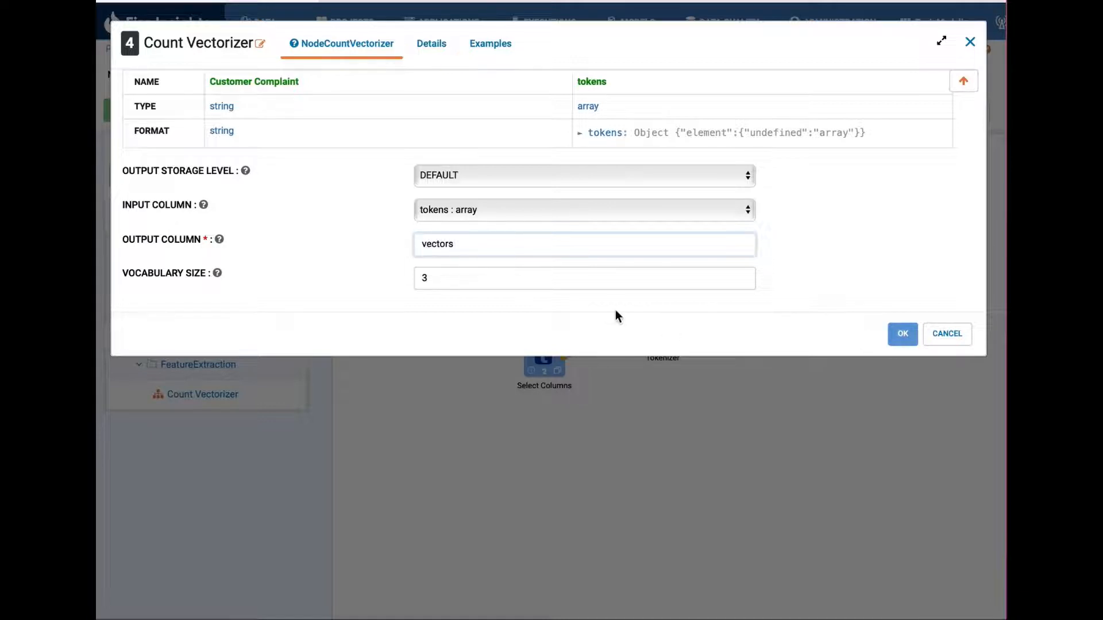
pyautogui.click(512, 277)
pyautogui.press('BackSpace')
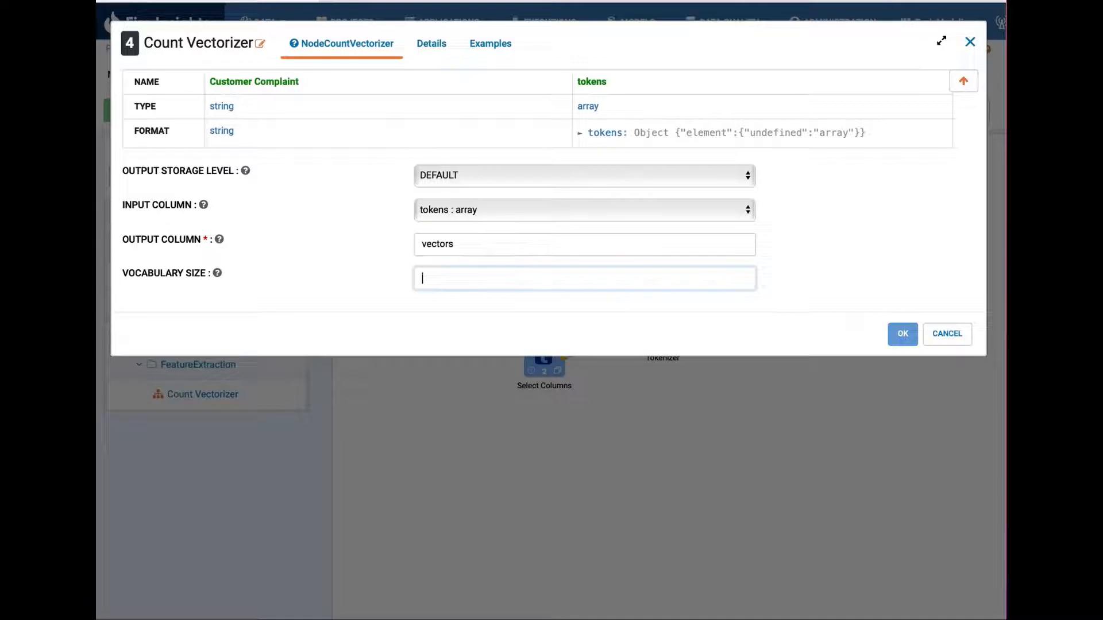
pyautogui.write('5')
pyautogui.click(900, 342)
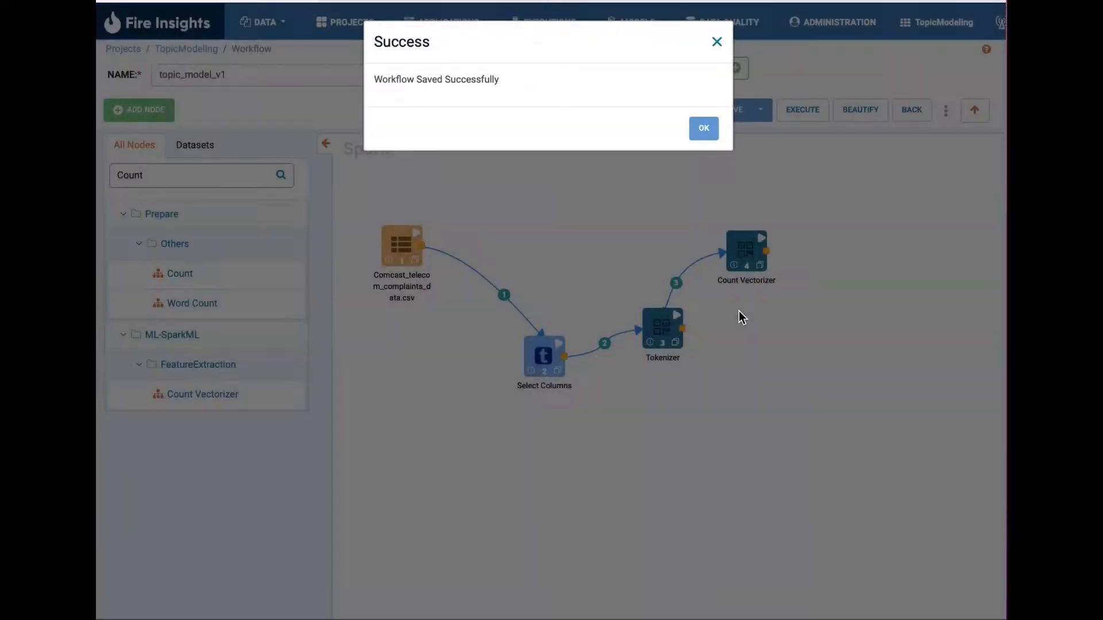
pyautogui.click(701, 135)
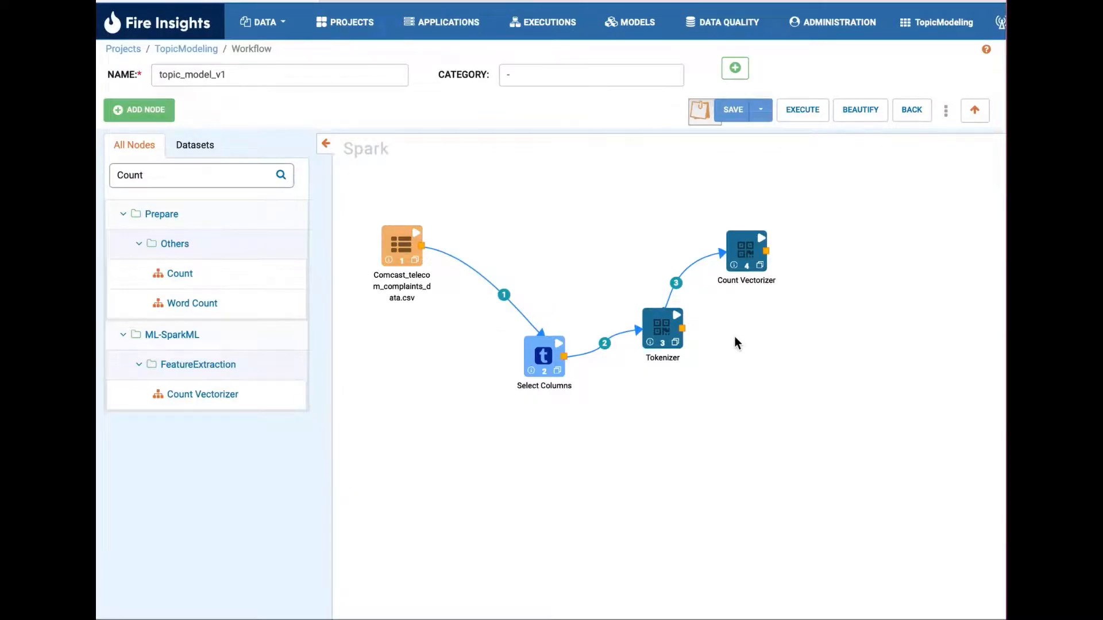
# Add the SparkML LDA clustering node to the canvas and connect the Count Vectorizer to it.
pyautogui.moveTo(165, 177); pyautogui.dragTo(111, 172)
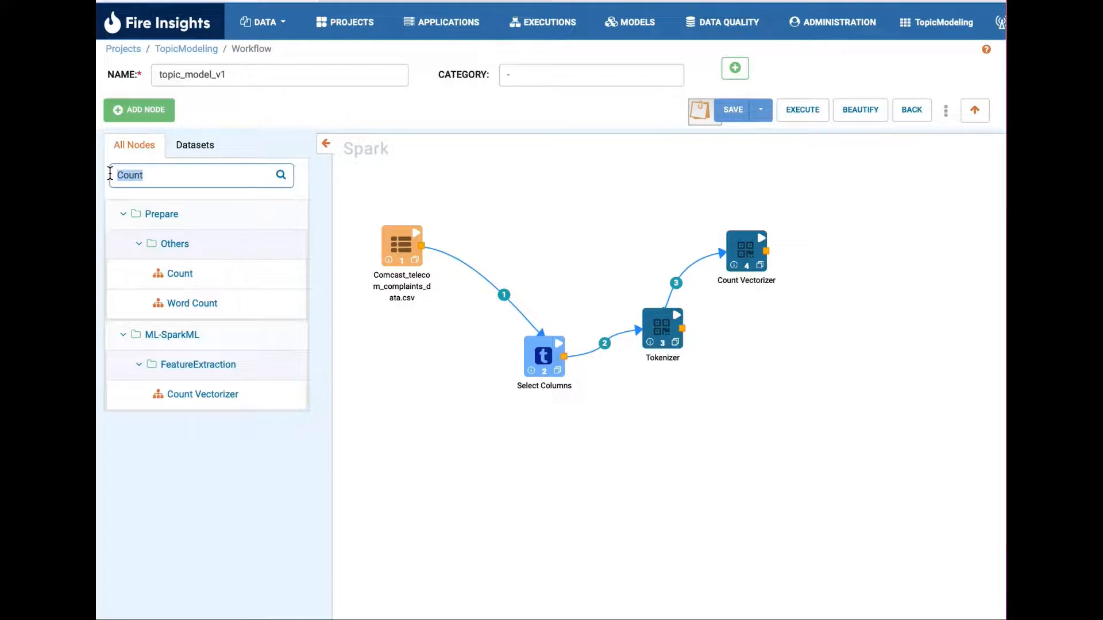
pyautogui.write('LDA')
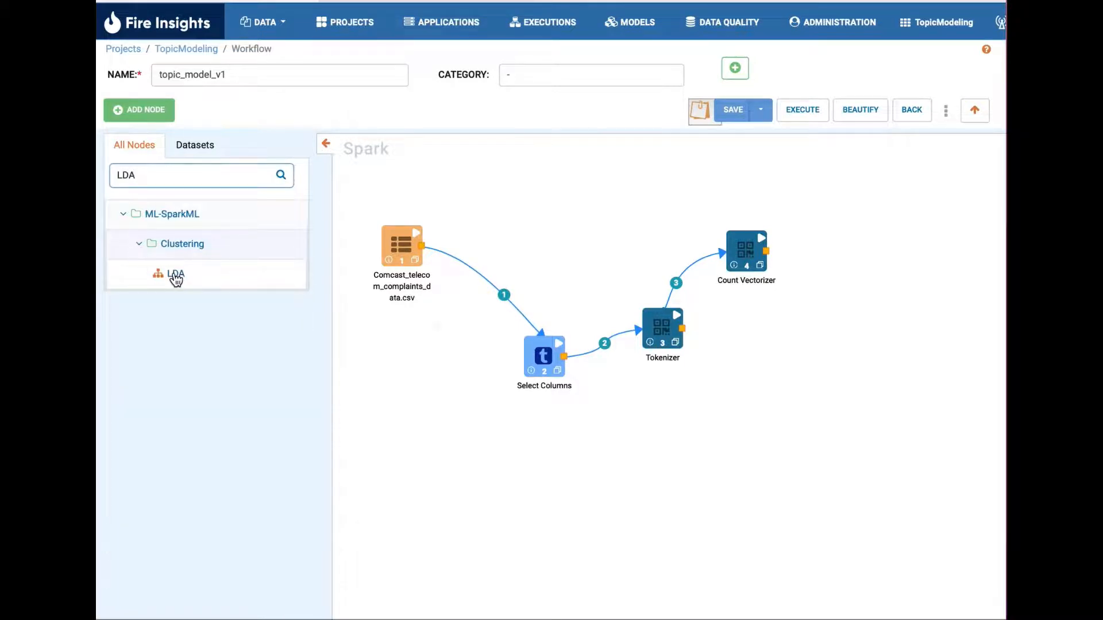
pyautogui.moveTo(176, 279); pyautogui.dragTo(832, 314)
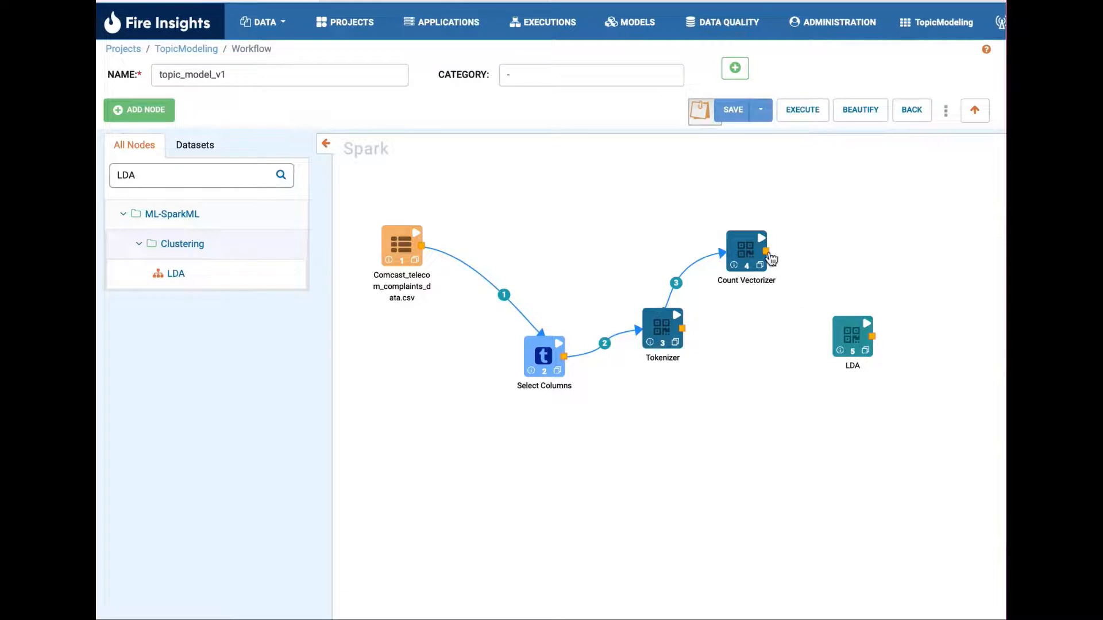
pyautogui.moveTo(769, 256); pyautogui.dragTo(842, 339)
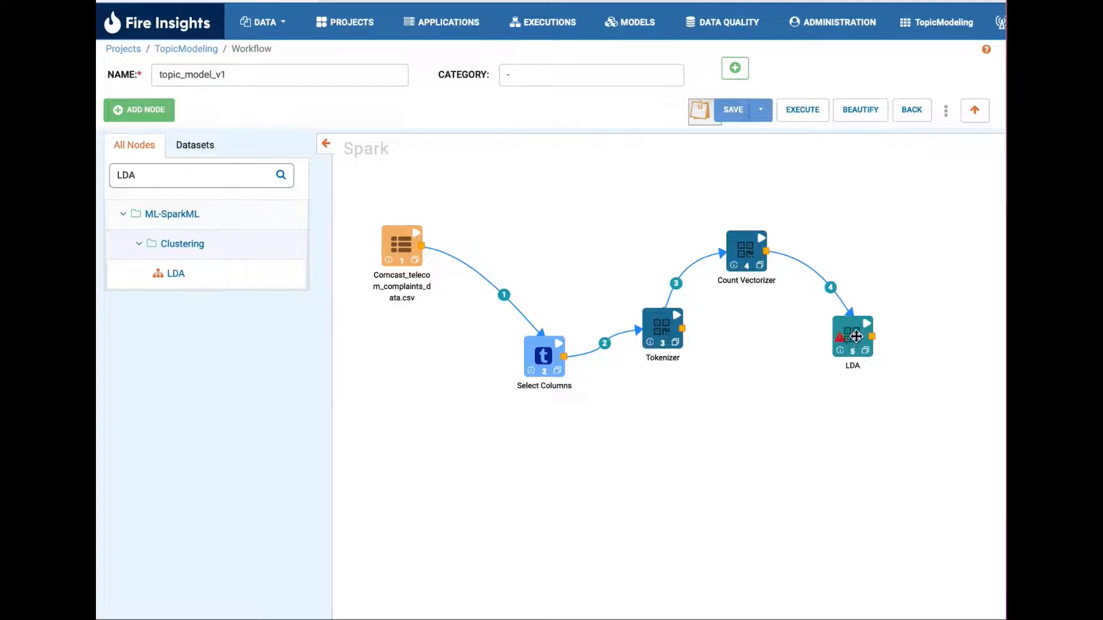
# Set the LDA node's features column to vectors and its number of topics, K, to 5.
pyautogui.doubleClick(856, 337)
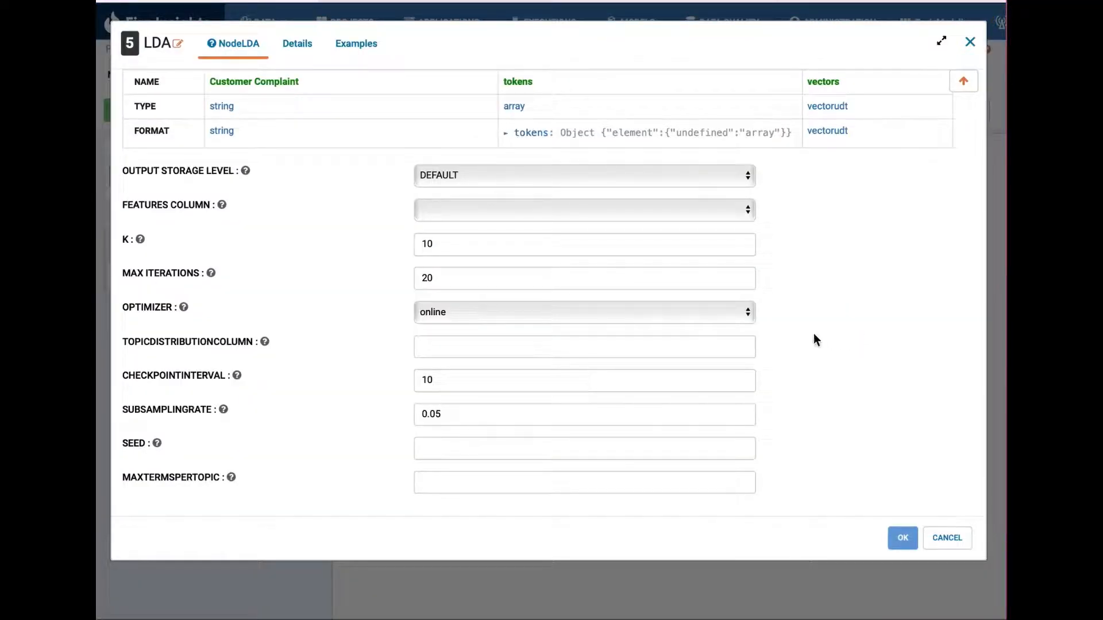
pyautogui.click(723, 214)
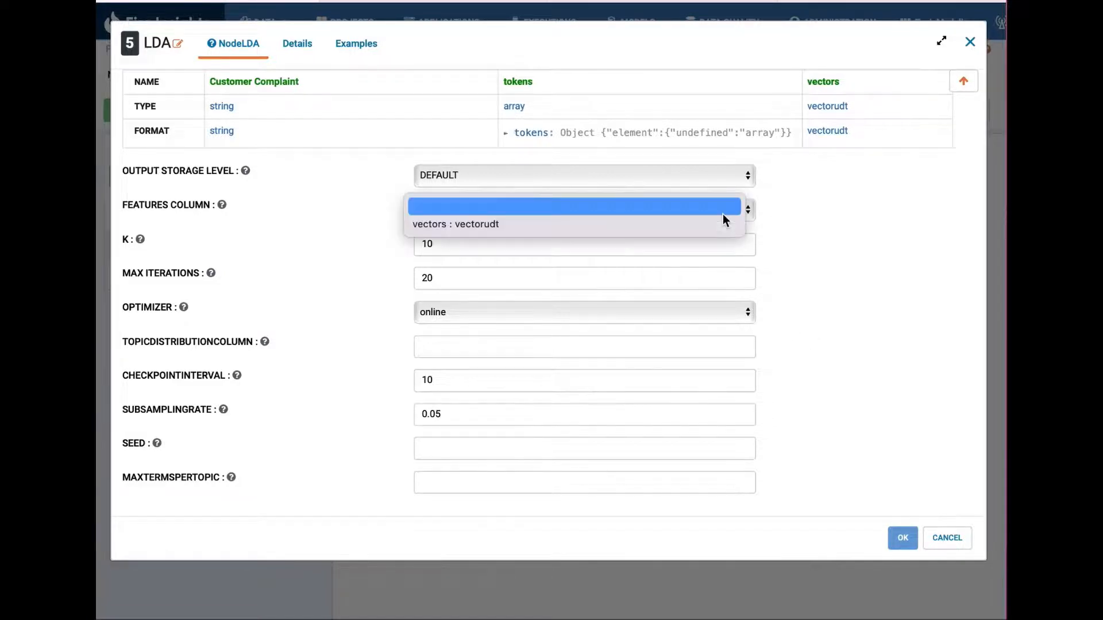
pyautogui.click(719, 225)
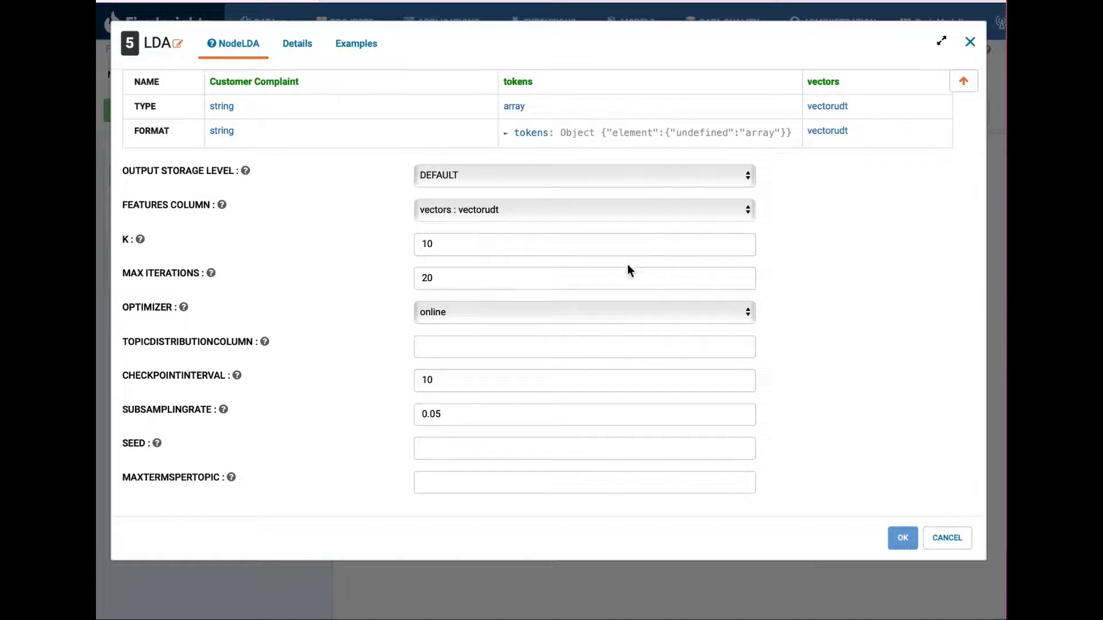
pyautogui.moveTo(141, 239)
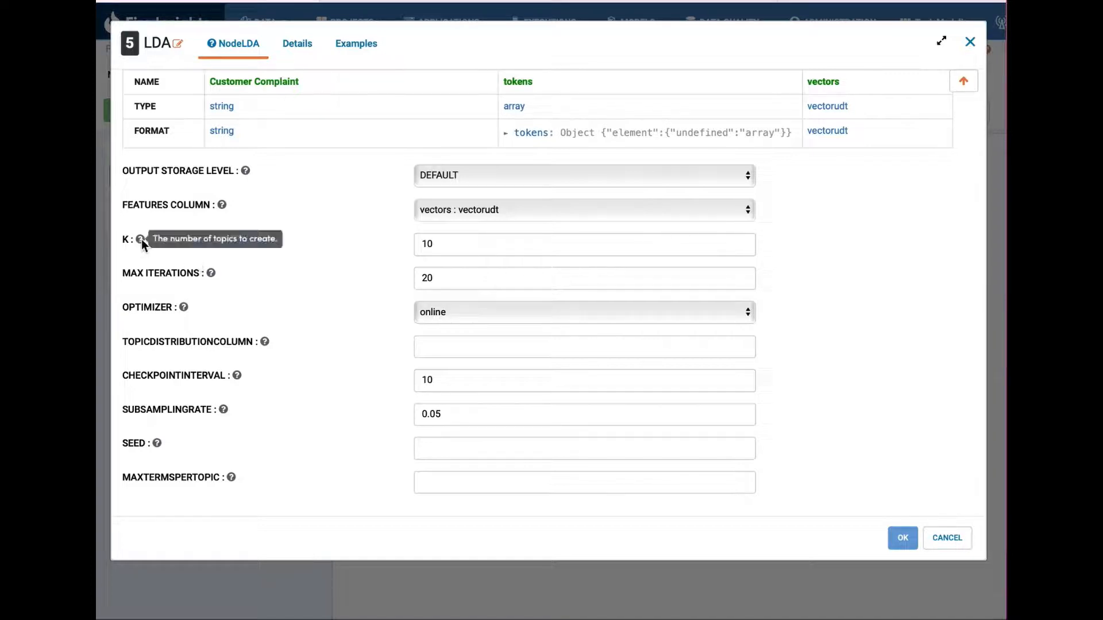
pyautogui.click(430, 245)
pyautogui.moveTo(429, 245); pyautogui.dragTo(408, 246)
pyautogui.write('5')
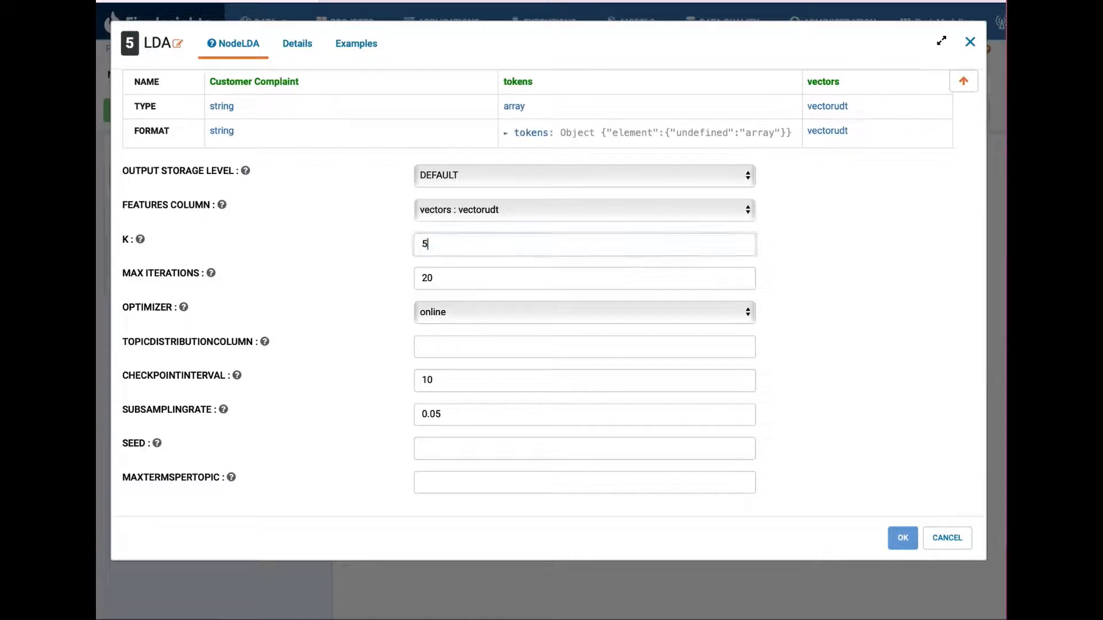
# Set the LDA topic distribution column to 10, seed to 250 and maximum terms per topic to 5, and confirm the settings.
pyautogui.moveTo(185, 311)
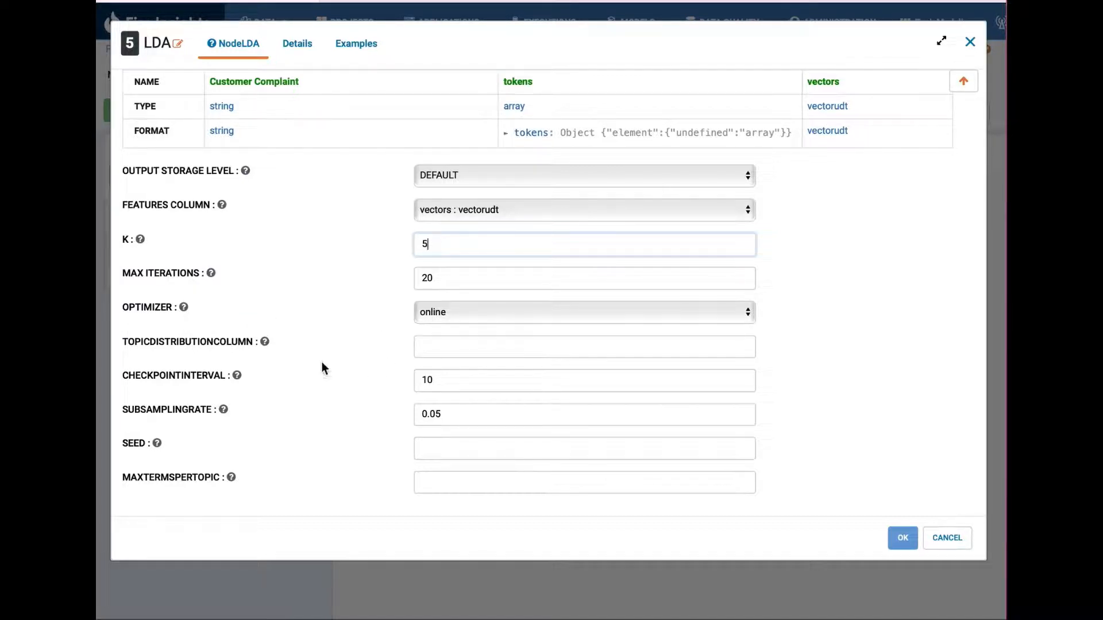
pyautogui.click(443, 353)
pyautogui.write('10')
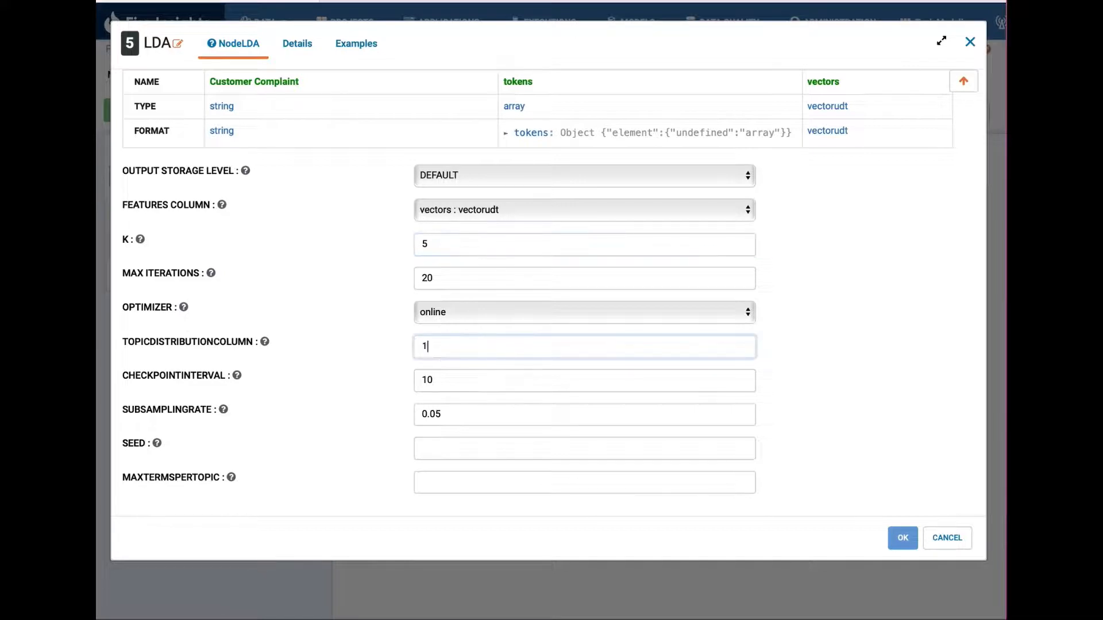
pyautogui.moveTo(265, 345)
pyautogui.click(437, 447)
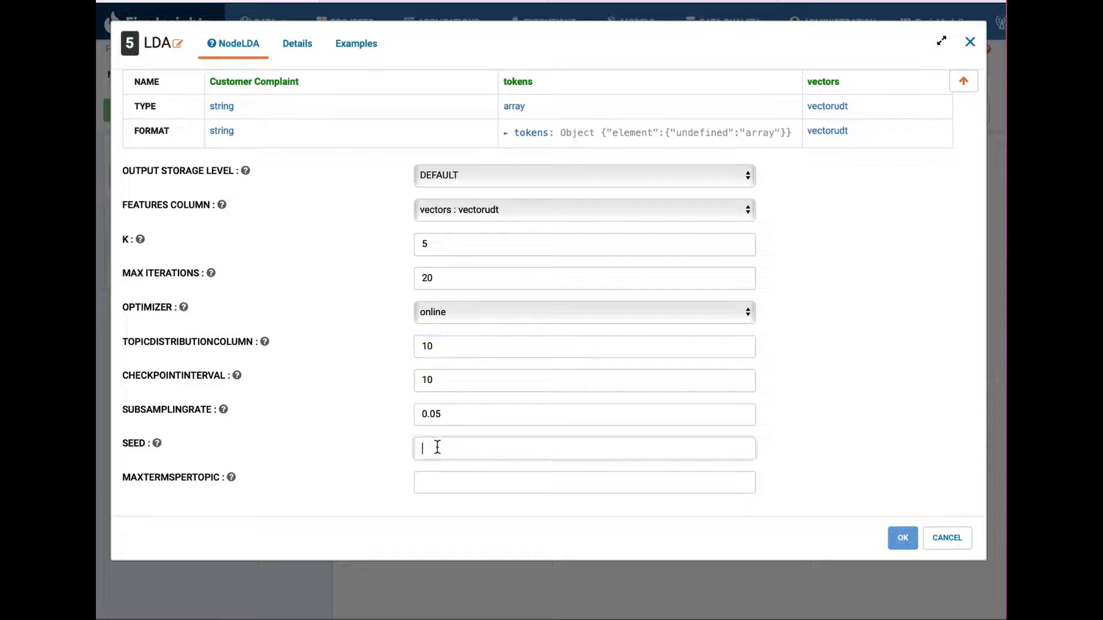
pyautogui.write('250')
pyautogui.click(431, 475)
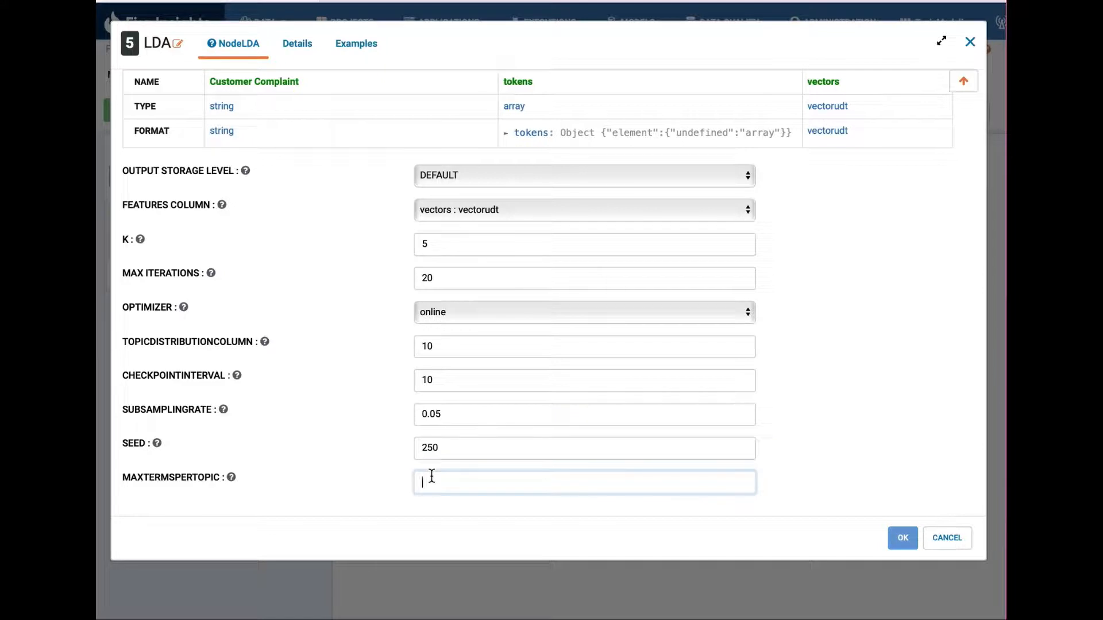
pyautogui.write('5')
pyautogui.click(903, 538)
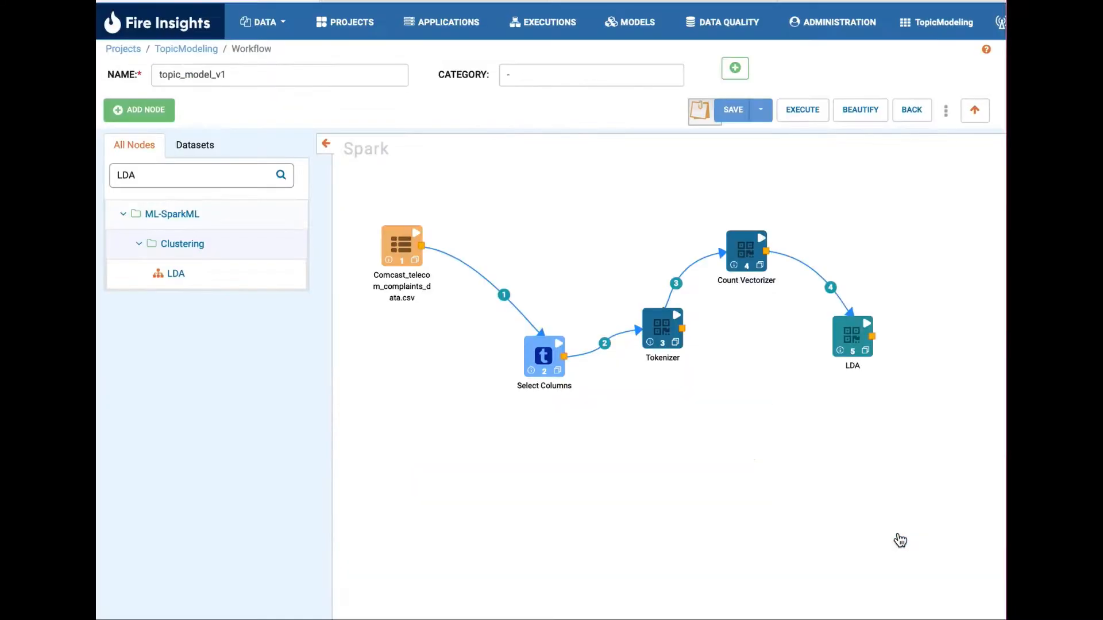
# Save the completed topic_model_v1 workflow and open its execution page.
pyautogui.click(732, 121)
pyautogui.click(713, 141)
pyautogui.click(798, 121)
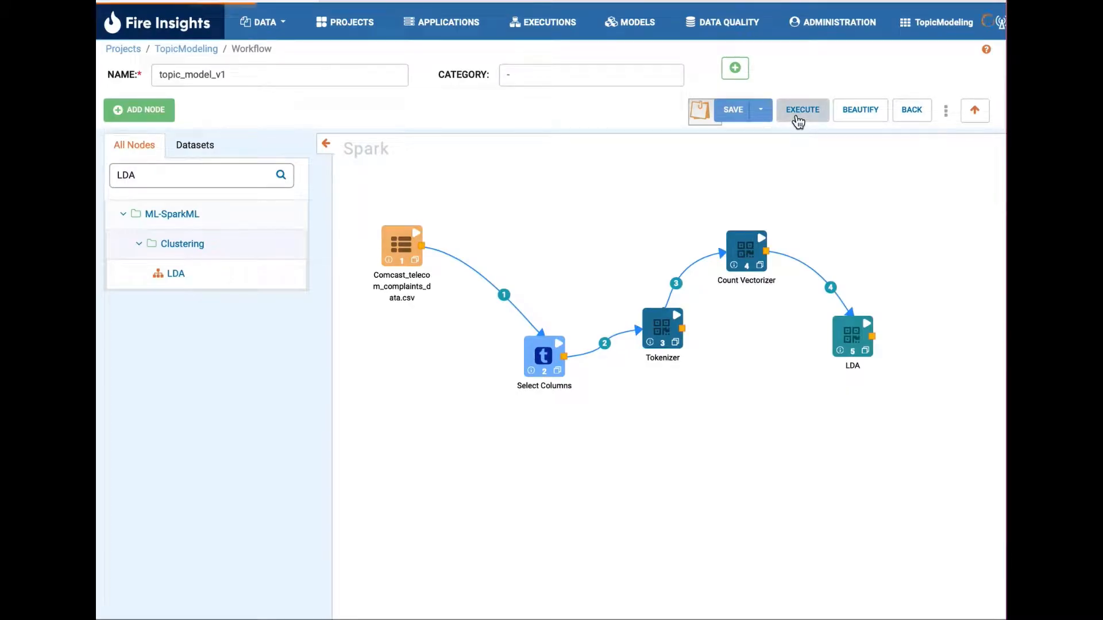
pyautogui.click(706, 131)
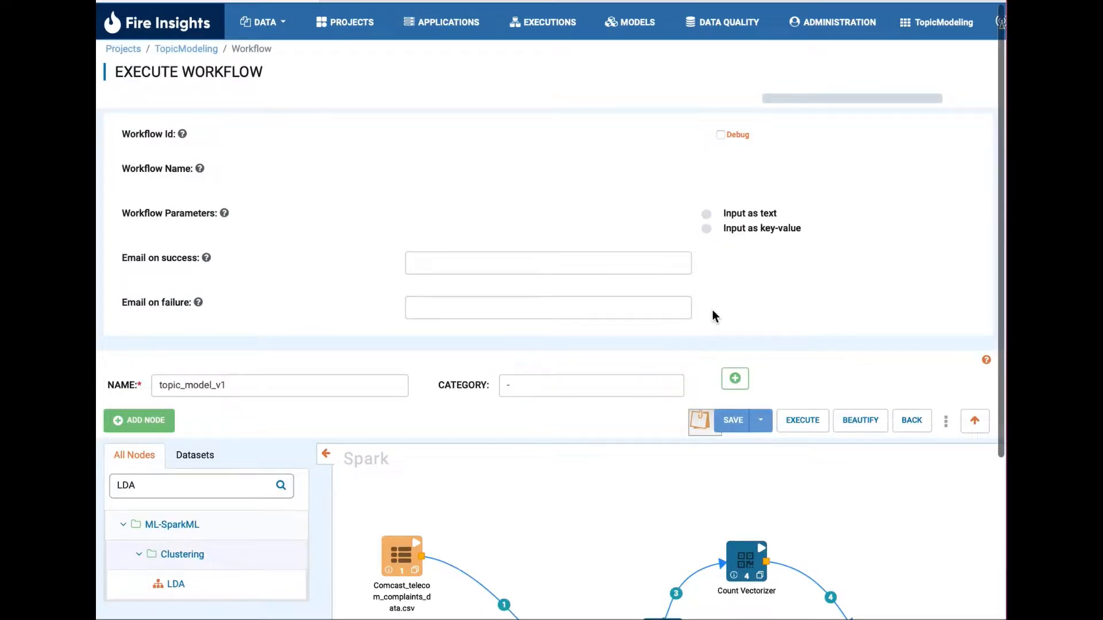
# Execute the topic_model_v1 workflow with the default run settings and check the job's result output.
pyautogui.scroll(-2, 713, 309)
pyautogui.scroll(3, 712, 315)
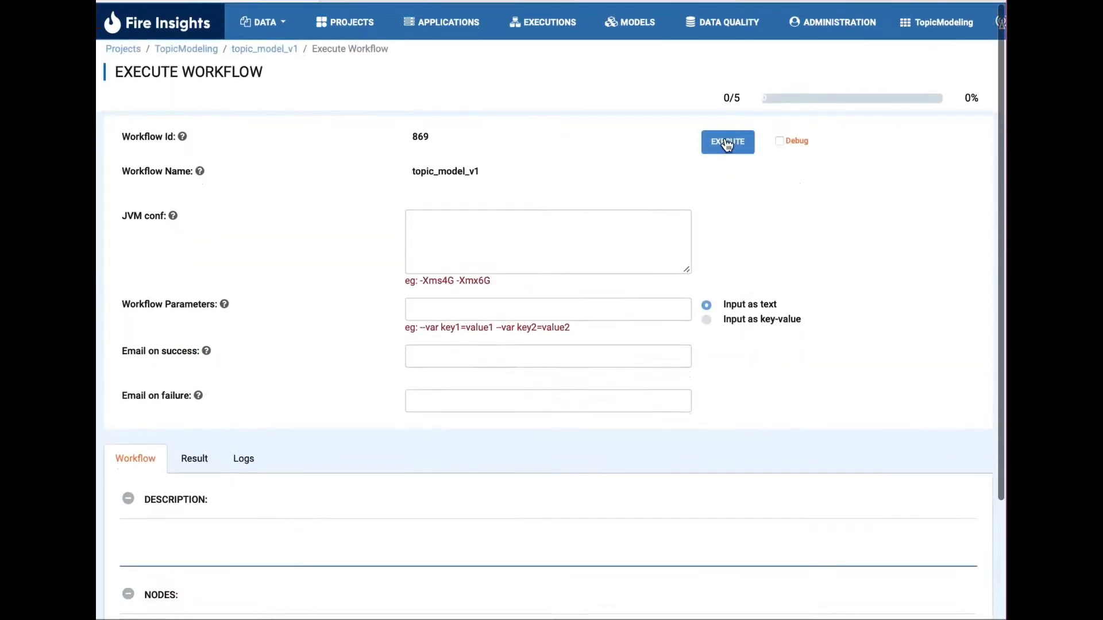
pyautogui.click(729, 141)
pyautogui.scroll(-4, 694, 349)
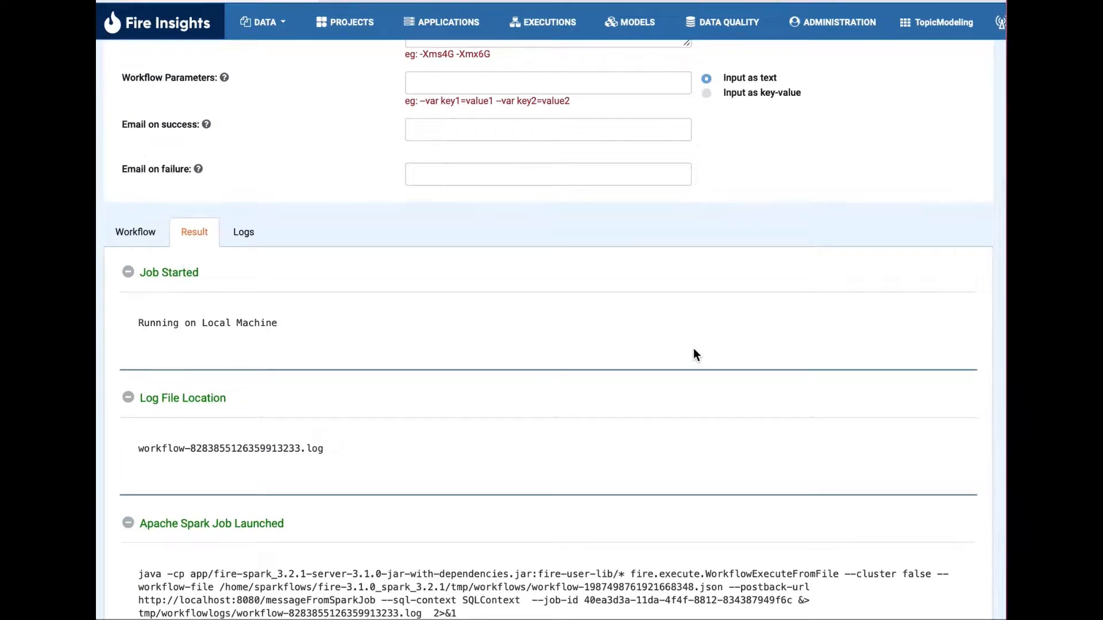
pyautogui.scroll(-1, 694, 350)
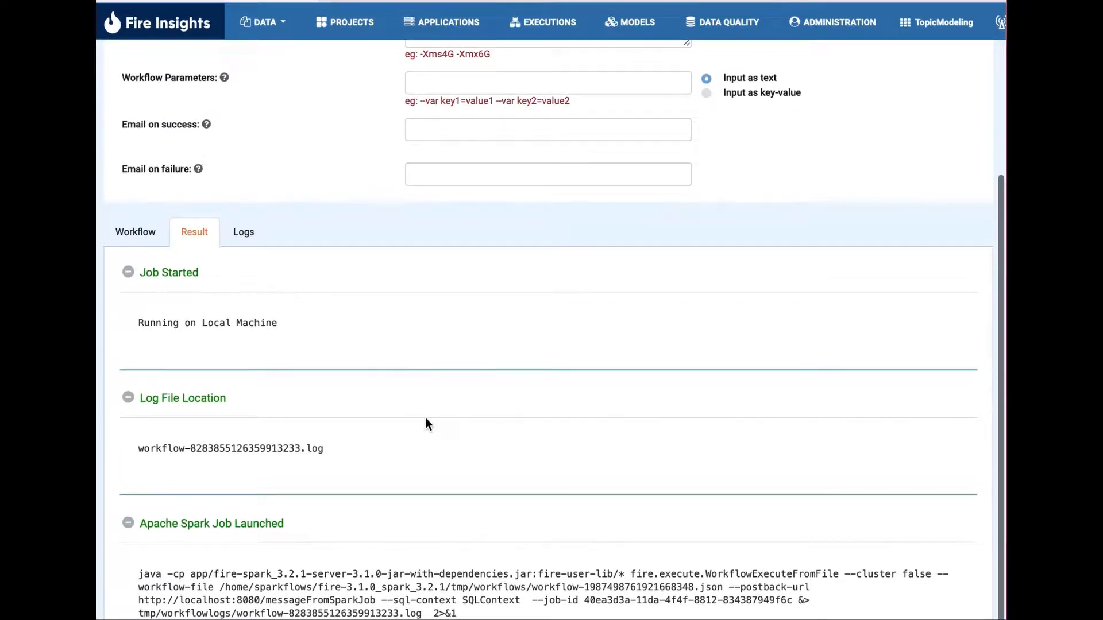
pyautogui.scroll(1, 426, 418)
pyautogui.scroll(-1, 426, 418)
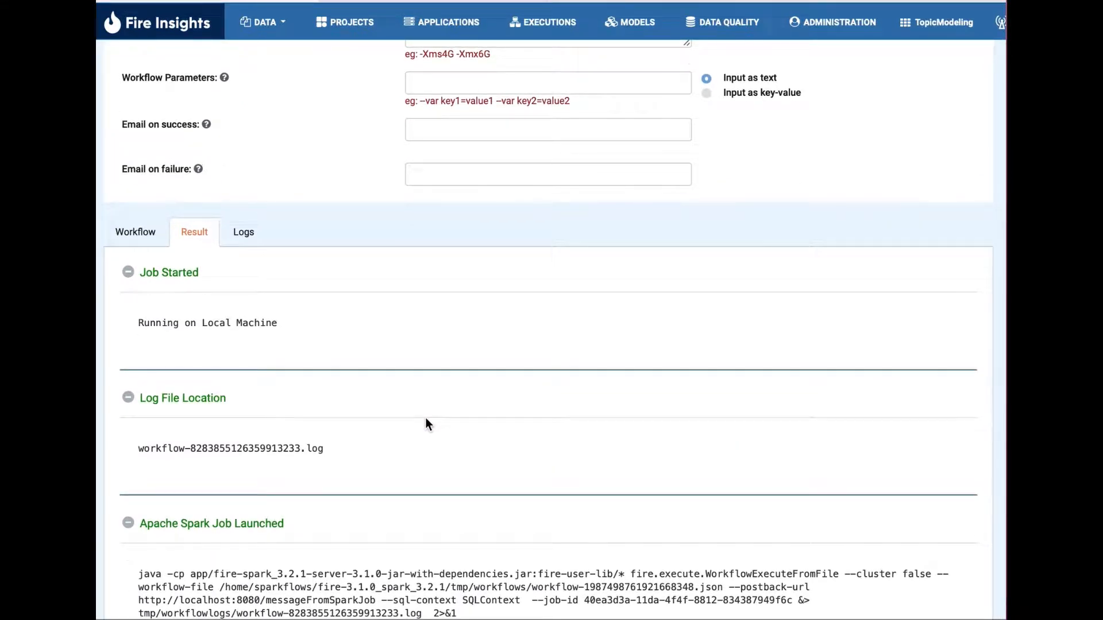
# Review the job launch details in the results and expand the output schema of the Read CSV node.
pyautogui.scroll(-5, 425, 424)
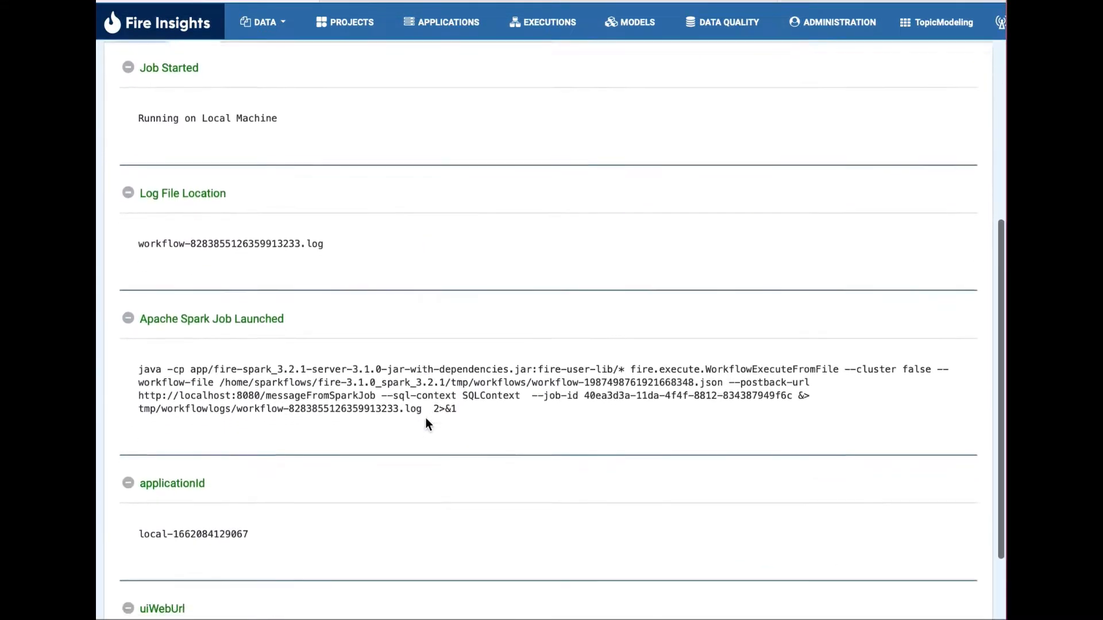
pyautogui.scroll(-5, 426, 424)
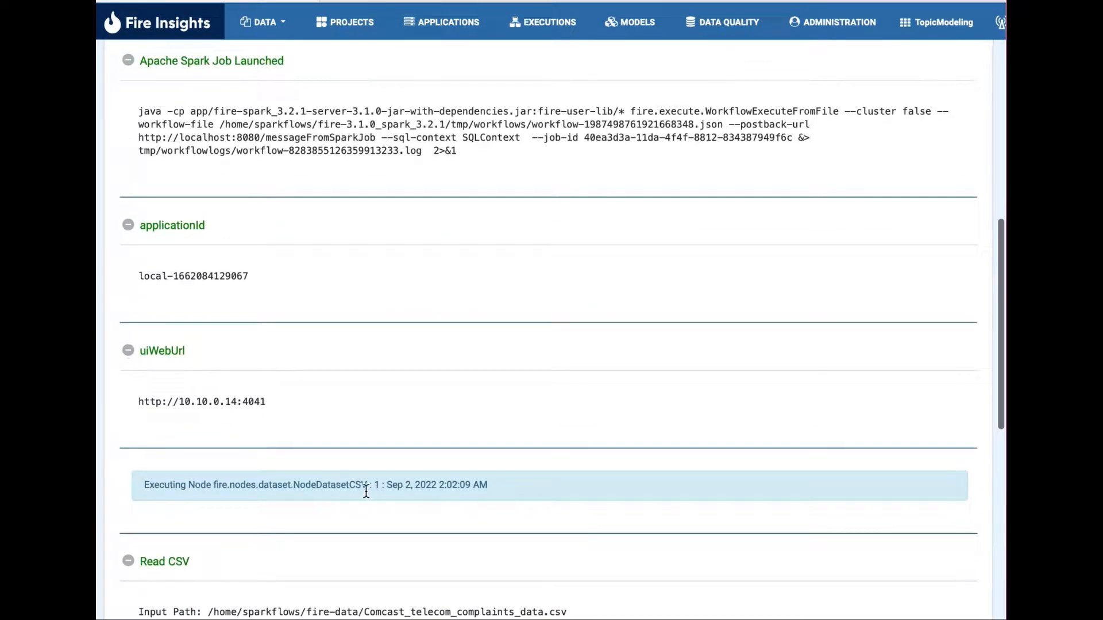
pyautogui.scroll(-2, 366, 491)
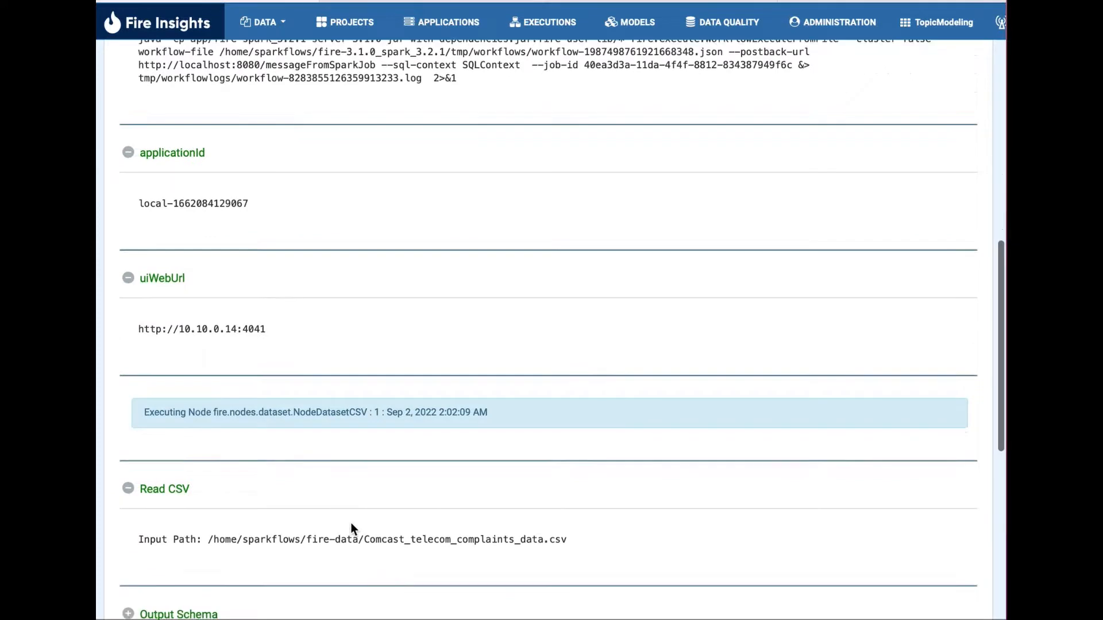
pyautogui.scroll(-1, 350, 523)
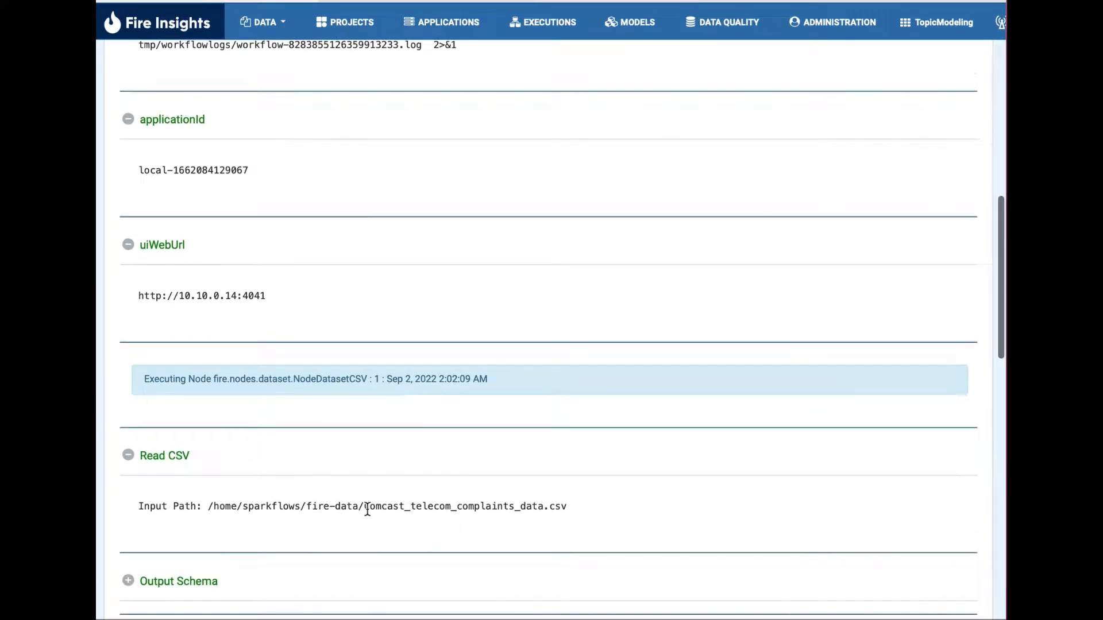
pyautogui.scroll(-5, 366, 509)
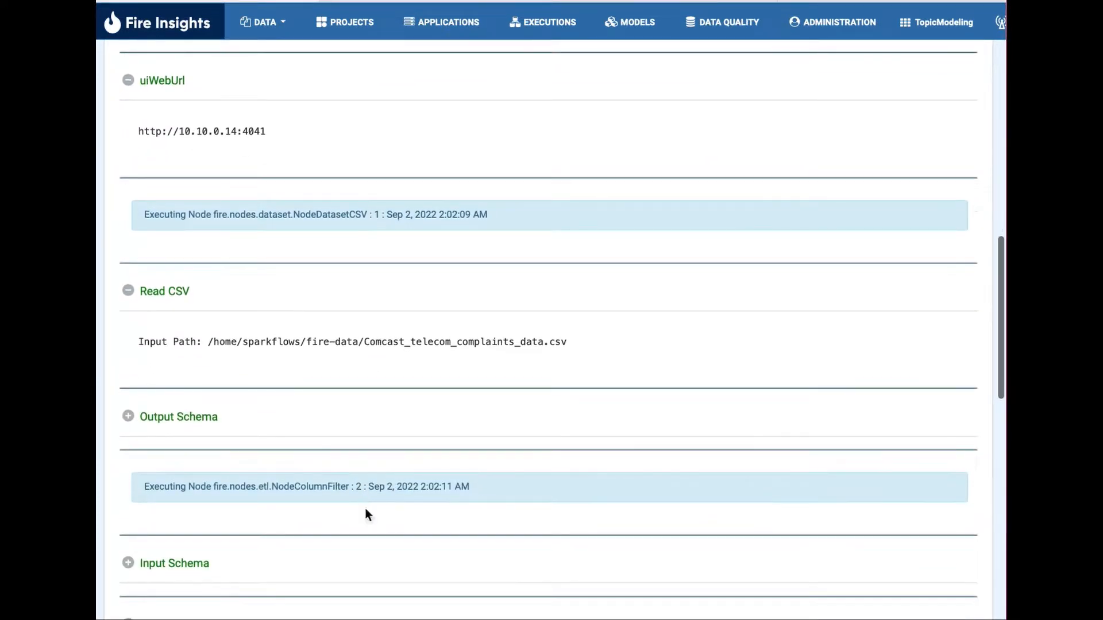
pyautogui.click(129, 417)
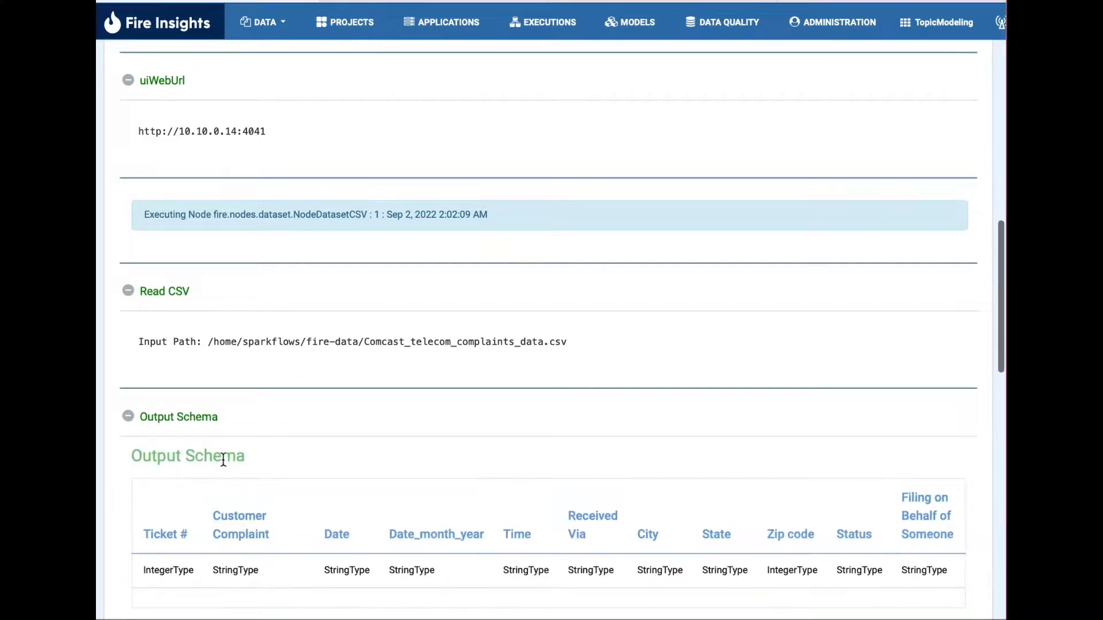
pyautogui.scroll(-6, 242, 485)
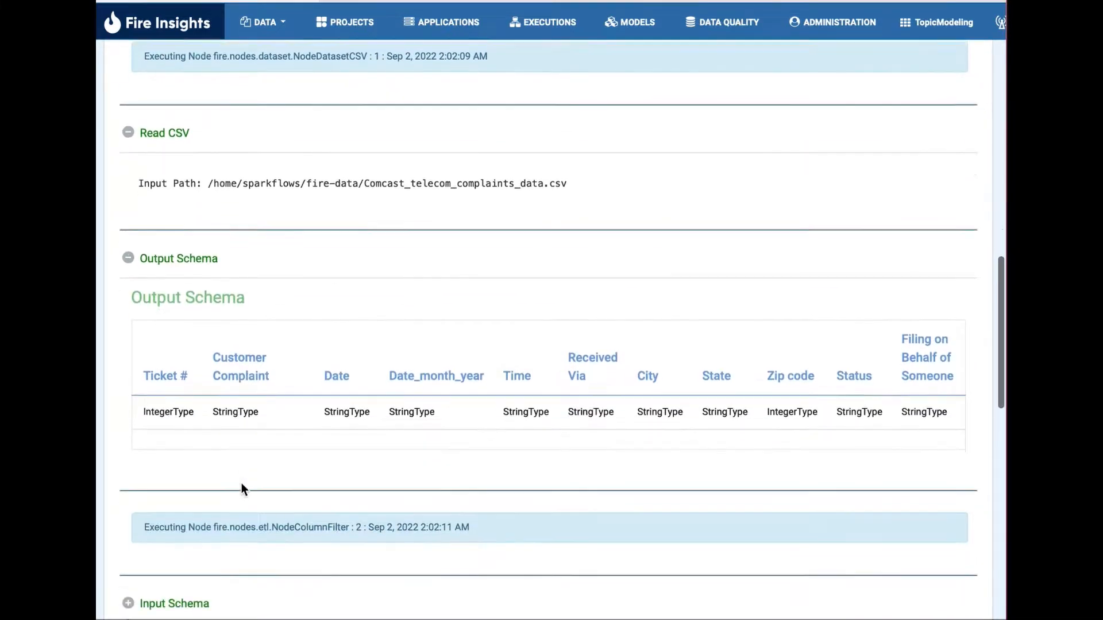
# Expand the column filter node's input and output schemas to compare the columns before and after filtering.
pyautogui.scroll(-5, 241, 484)
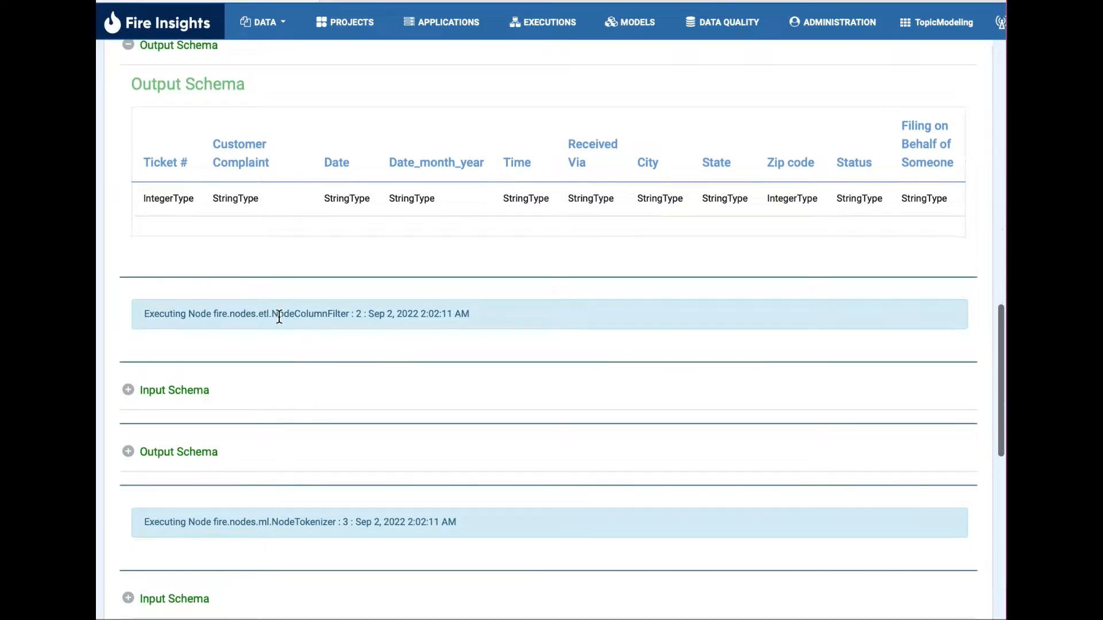
pyautogui.click(128, 390)
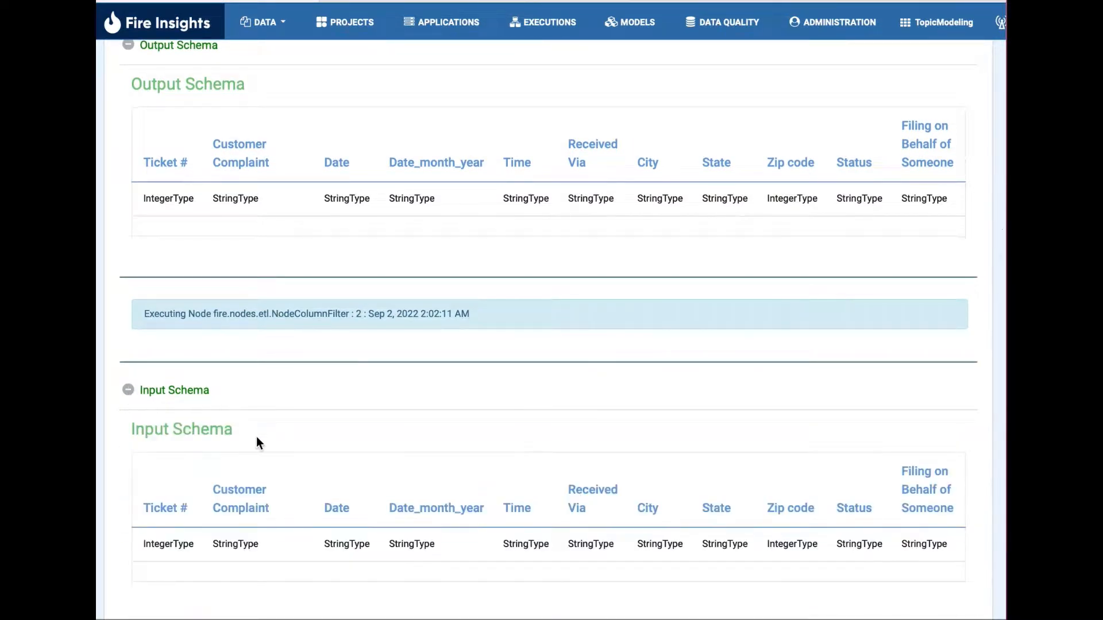
pyautogui.scroll(-4, 257, 436)
pyautogui.scroll(-3, 257, 436)
pyautogui.click(129, 391)
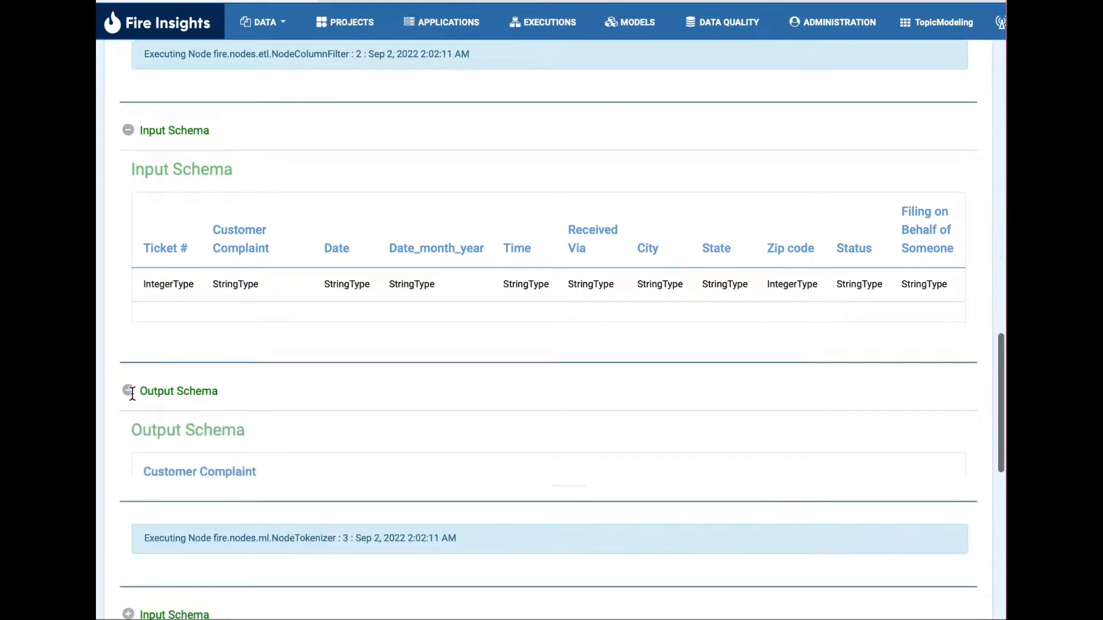
pyautogui.scroll(-4, 249, 436)
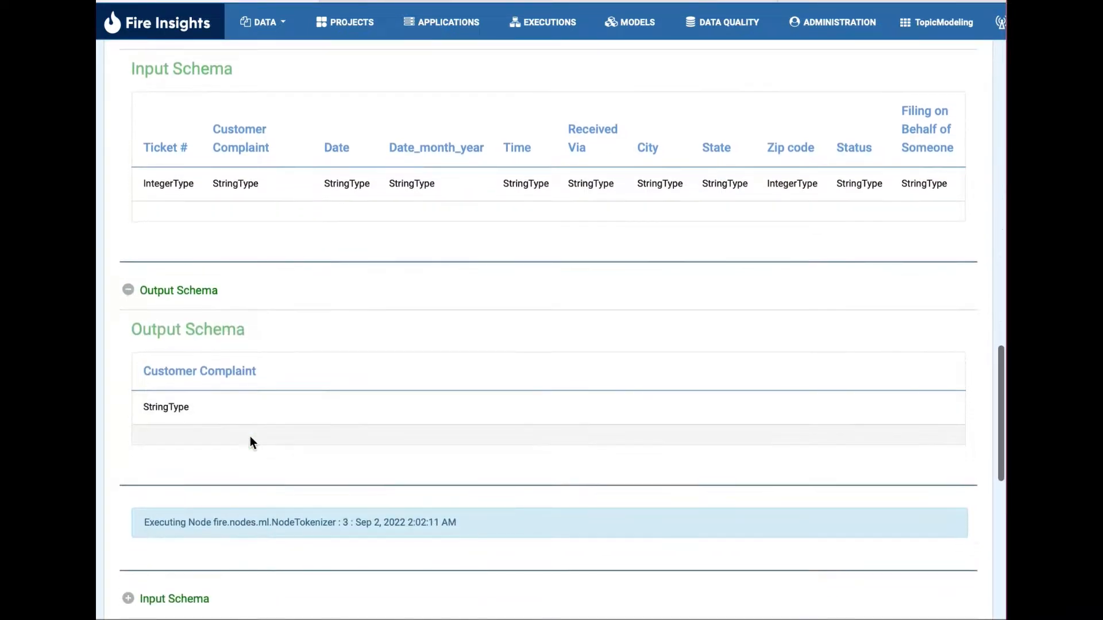
# Expand the tokenizer node's input and output schemas to inspect the columns going in and out.
pyautogui.scroll(-5, 249, 436)
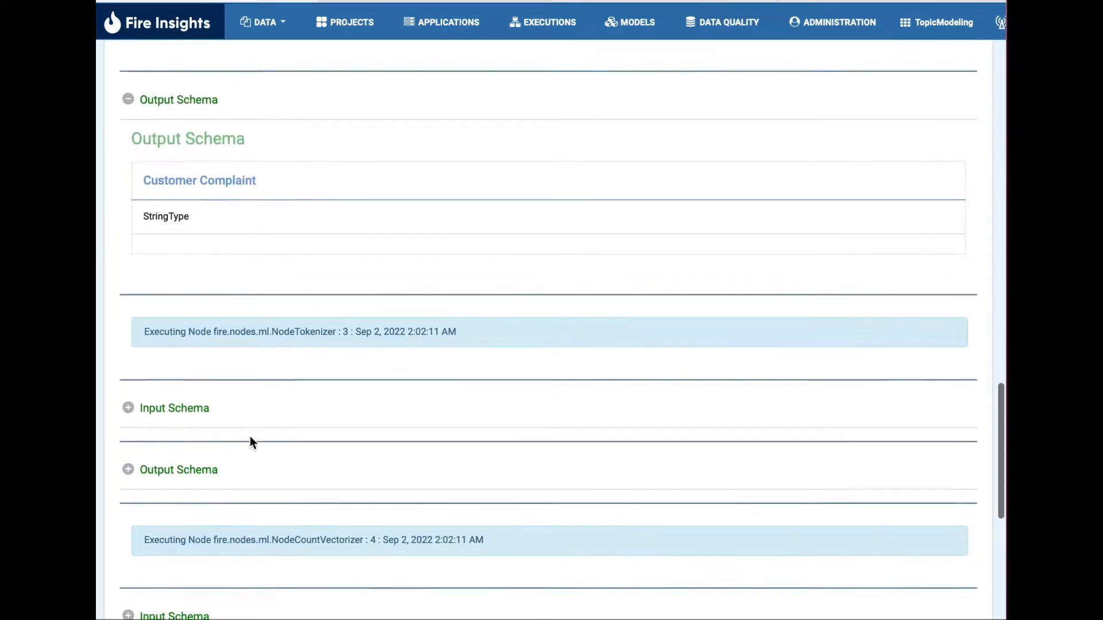
pyautogui.scroll(-1, 240, 435)
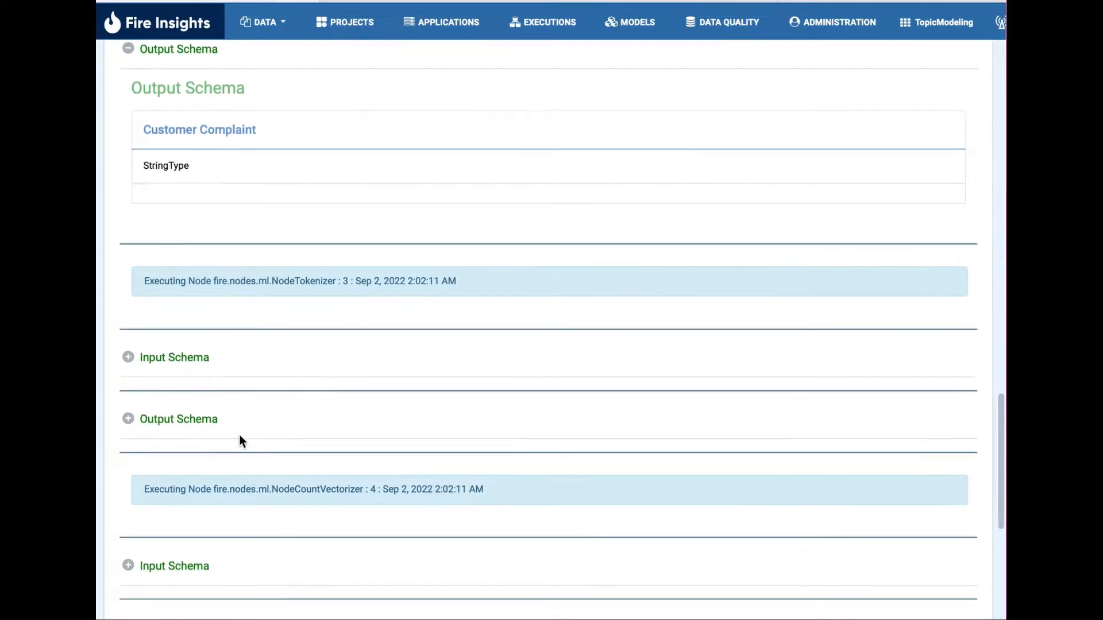
pyautogui.click(133, 363)
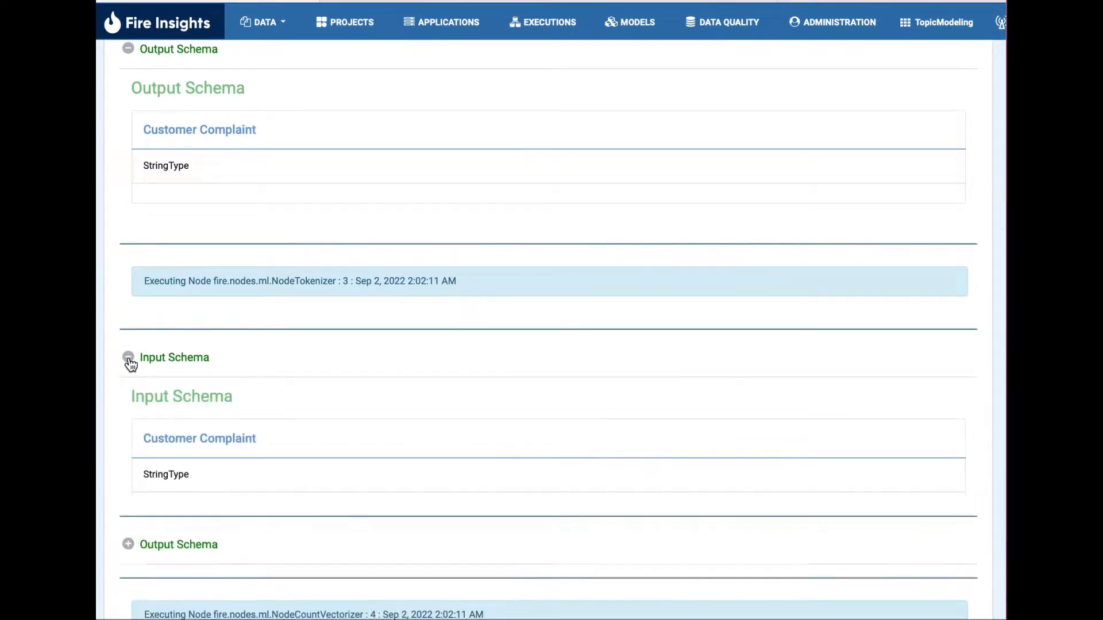
pyautogui.scroll(-3, 264, 420)
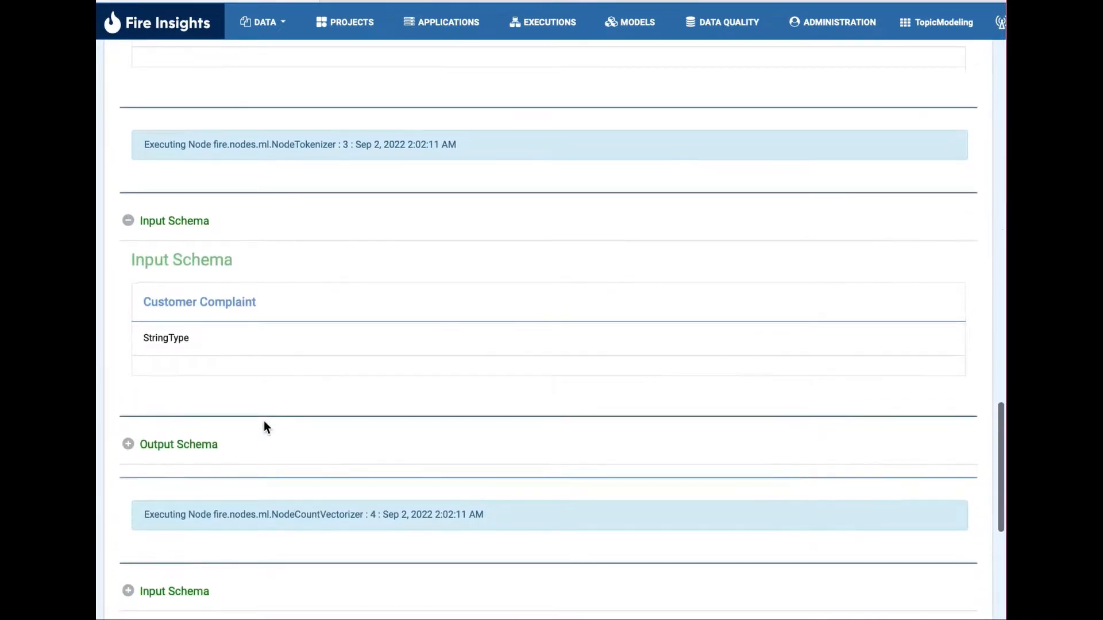
pyautogui.scroll(-1, 263, 420)
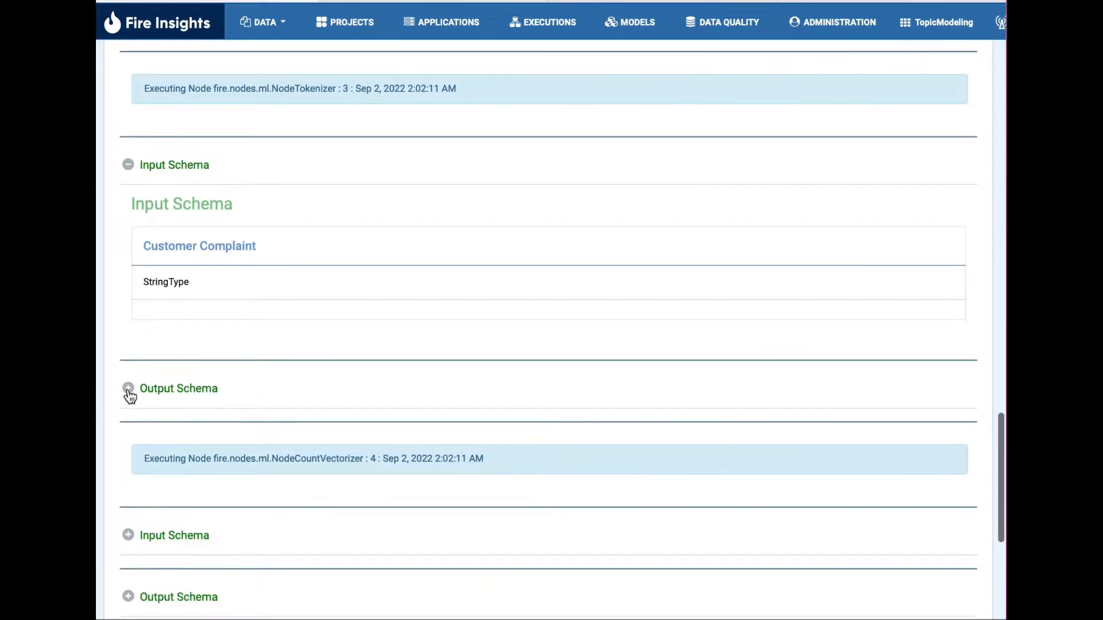
pyautogui.click(129, 392)
pyautogui.scroll(-3, 282, 417)
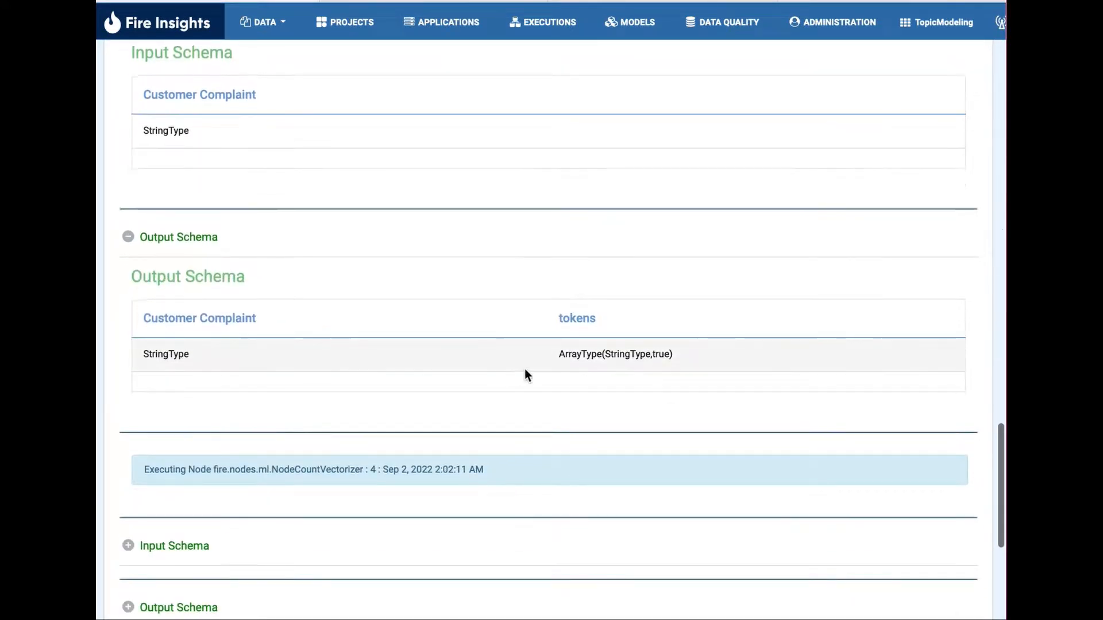
# Expand the count vectorizer node's input and output schemas to inspect how its columns change.
pyautogui.scroll(-3, 512, 384)
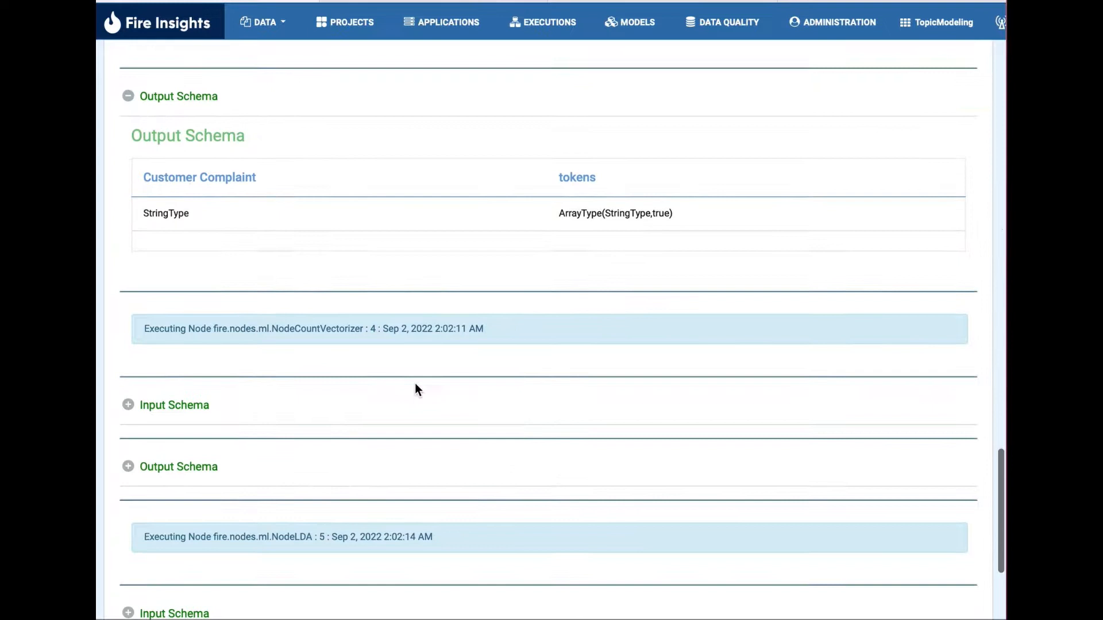
pyautogui.click(126, 408)
pyautogui.scroll(-3, 254, 421)
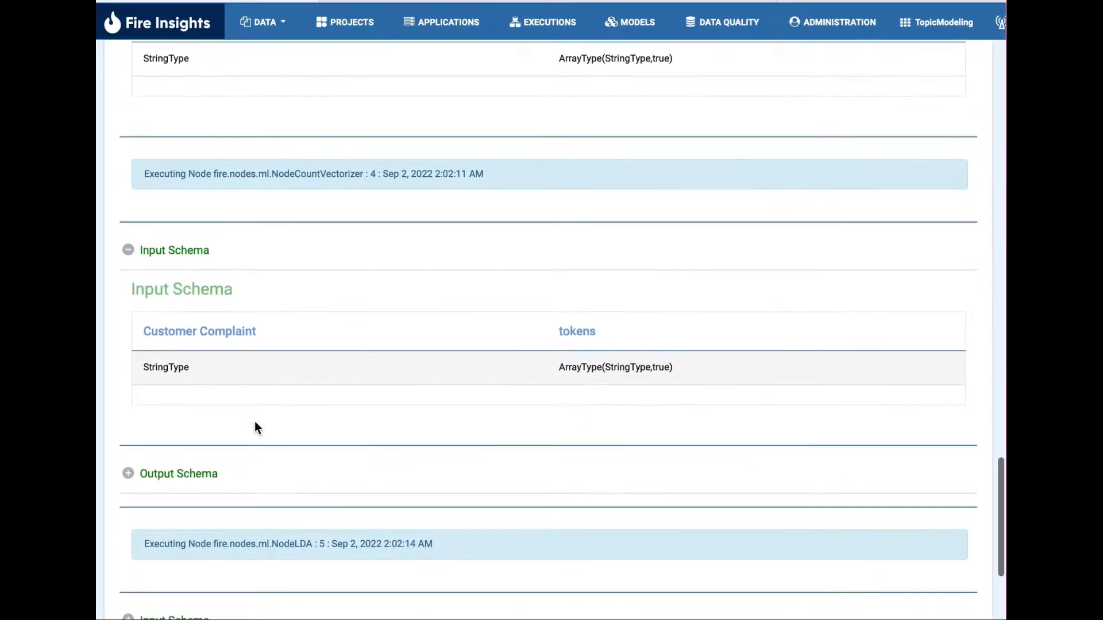
pyautogui.scroll(-1, 254, 428)
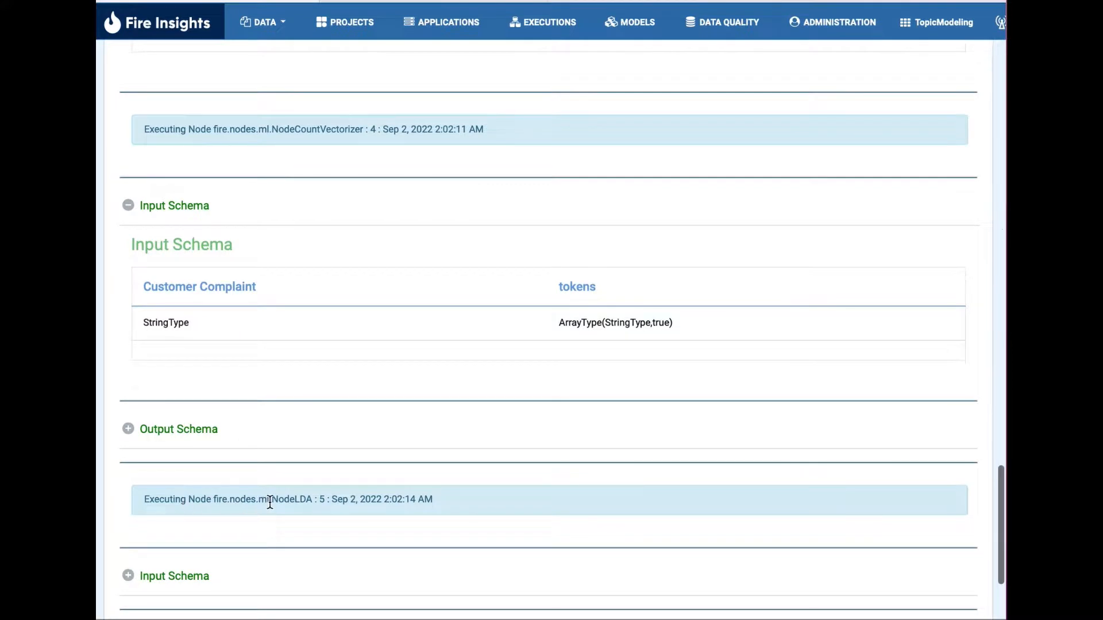
pyautogui.scroll(1, 267, 498)
pyautogui.scroll(1, 268, 497)
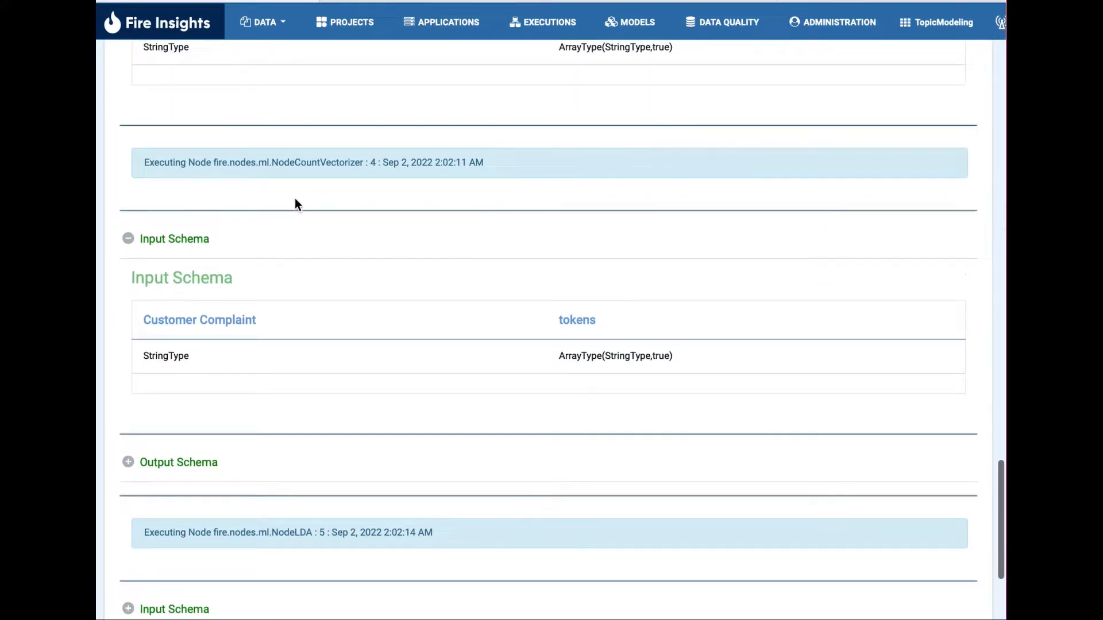
pyautogui.click(128, 462)
pyautogui.scroll(-2, 291, 457)
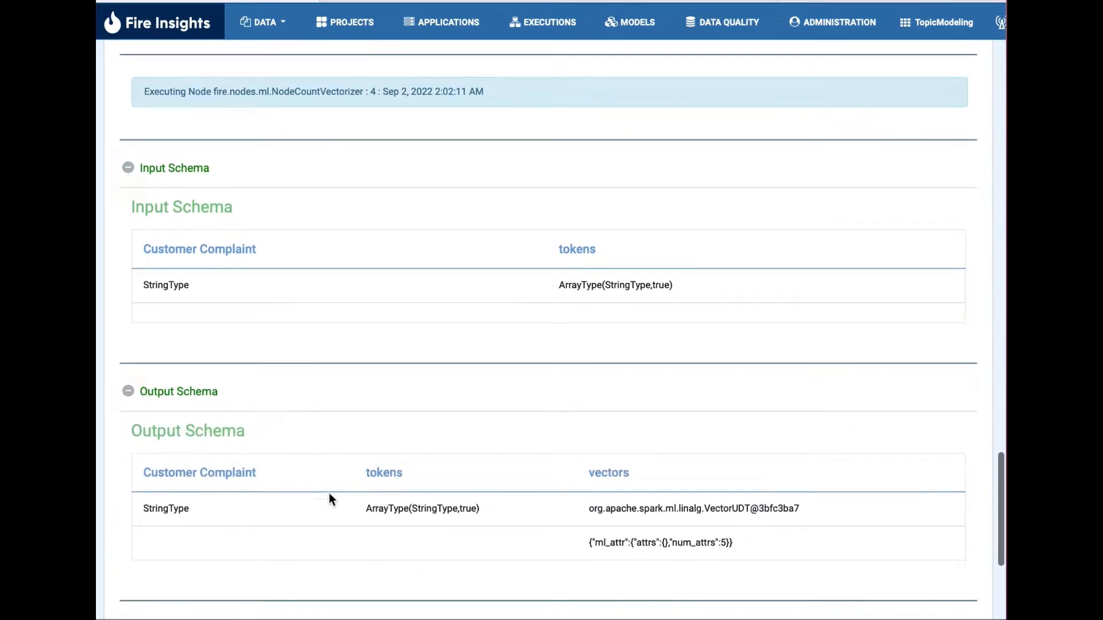
# Expand the LDA node's input schema and check the columns passed to the model.
pyautogui.scroll(-5, 356, 518)
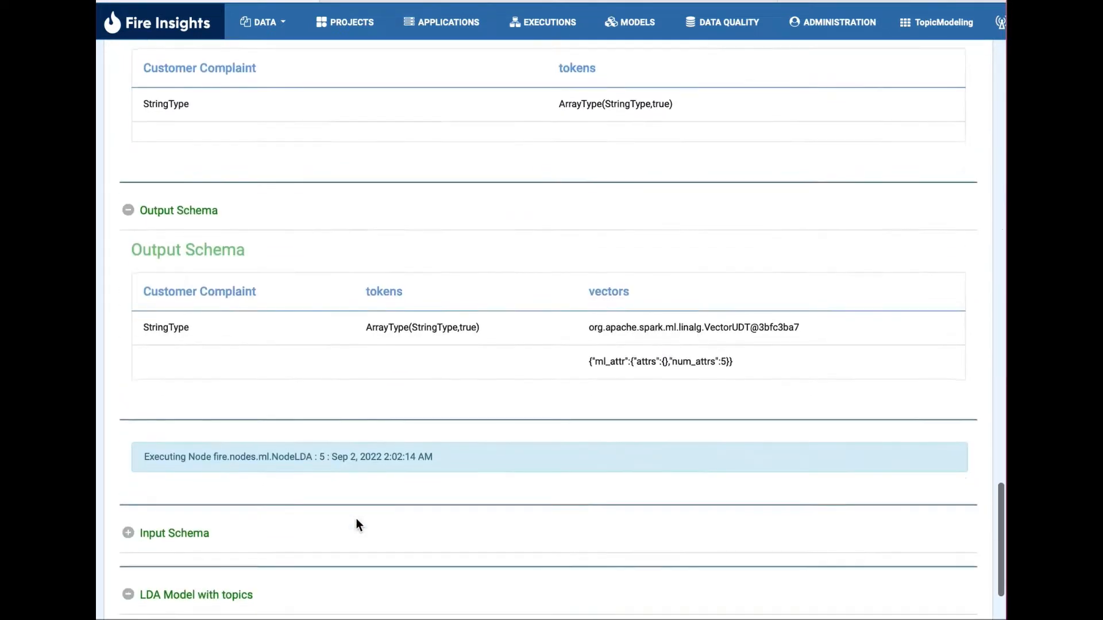
pyautogui.scroll(-3, 356, 519)
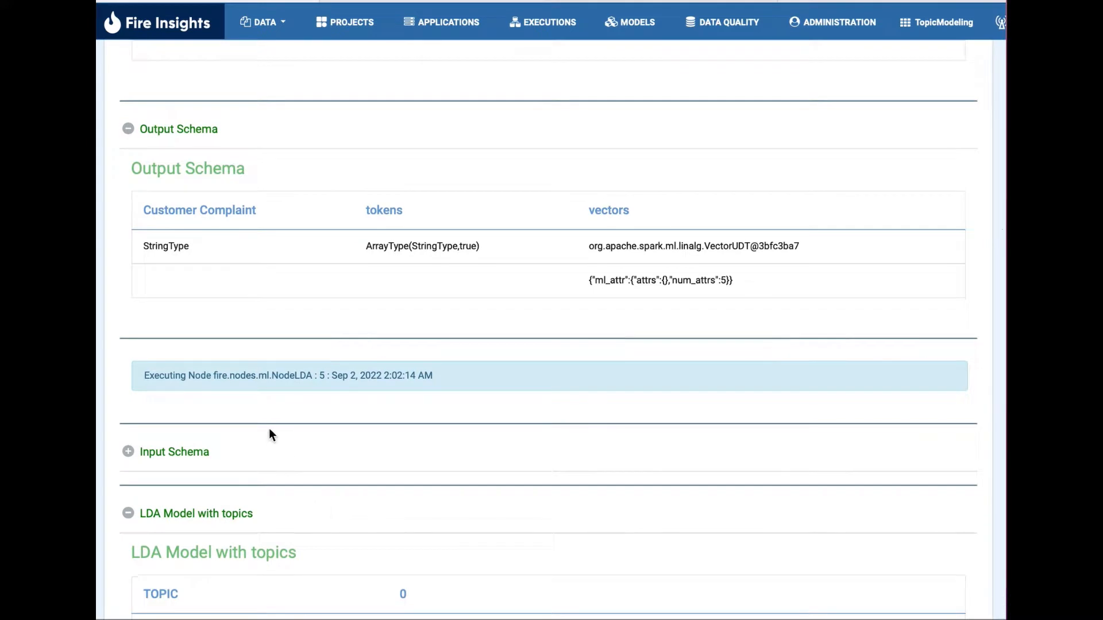
pyautogui.click(158, 447)
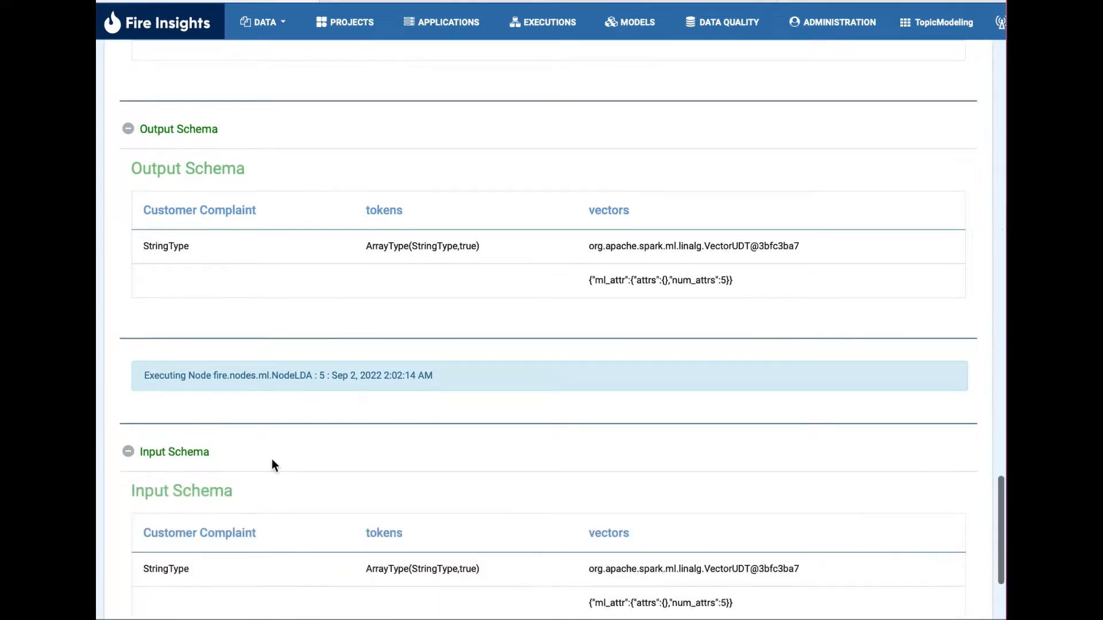
pyautogui.scroll(-3, 271, 461)
pyautogui.scroll(-2, 273, 460)
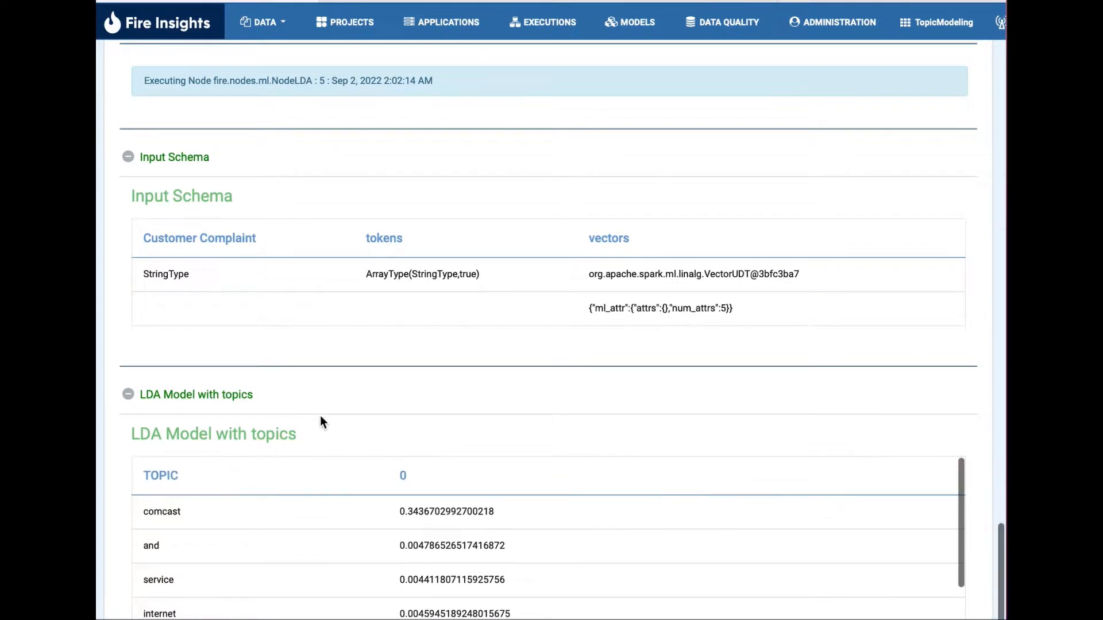
# Examine the term weights of topic 0 in the LDA model's topics table, highlighting the terms billing and comcast.
pyautogui.scroll(-1, 320, 415)
pyautogui.scroll(-3, 261, 389)
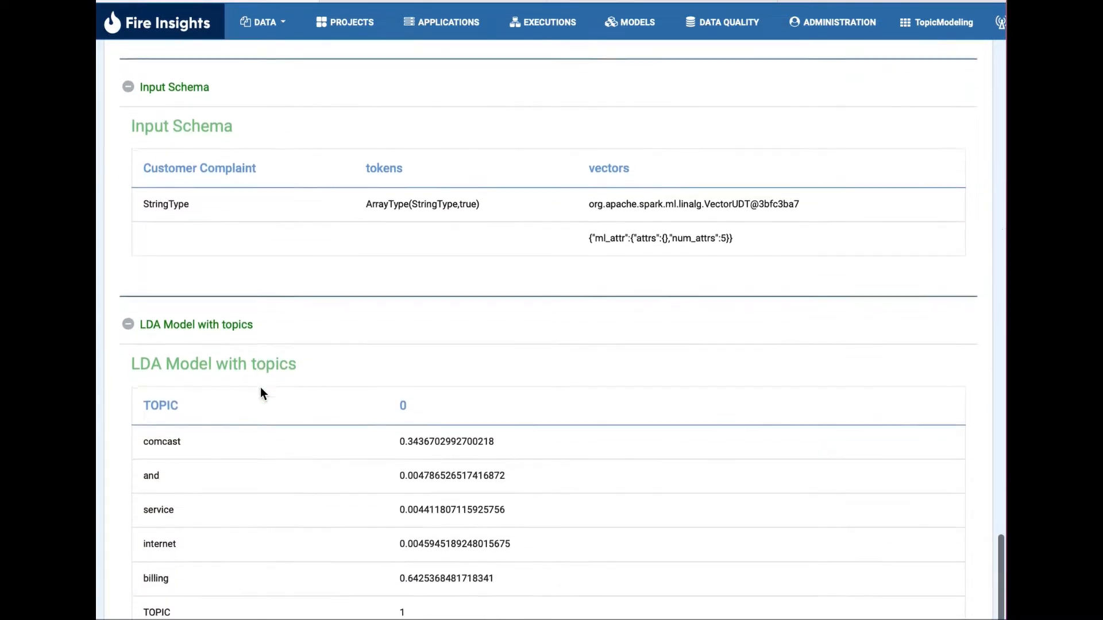
pyautogui.scroll(1, 261, 389)
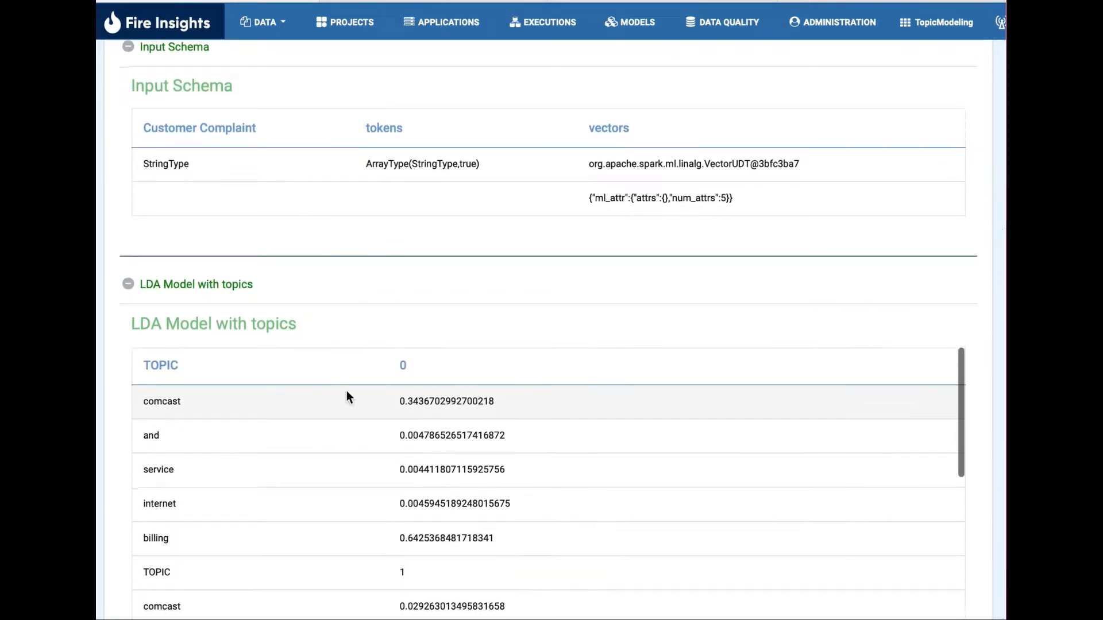
pyautogui.scroll(-1, 362, 427)
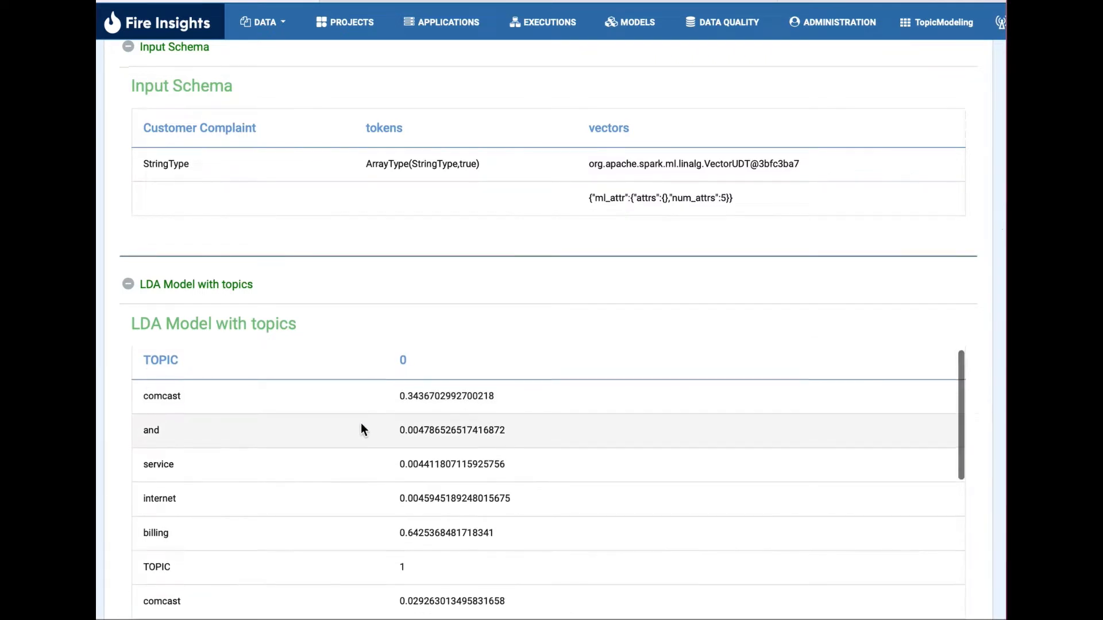
pyautogui.scroll(1, 346, 430)
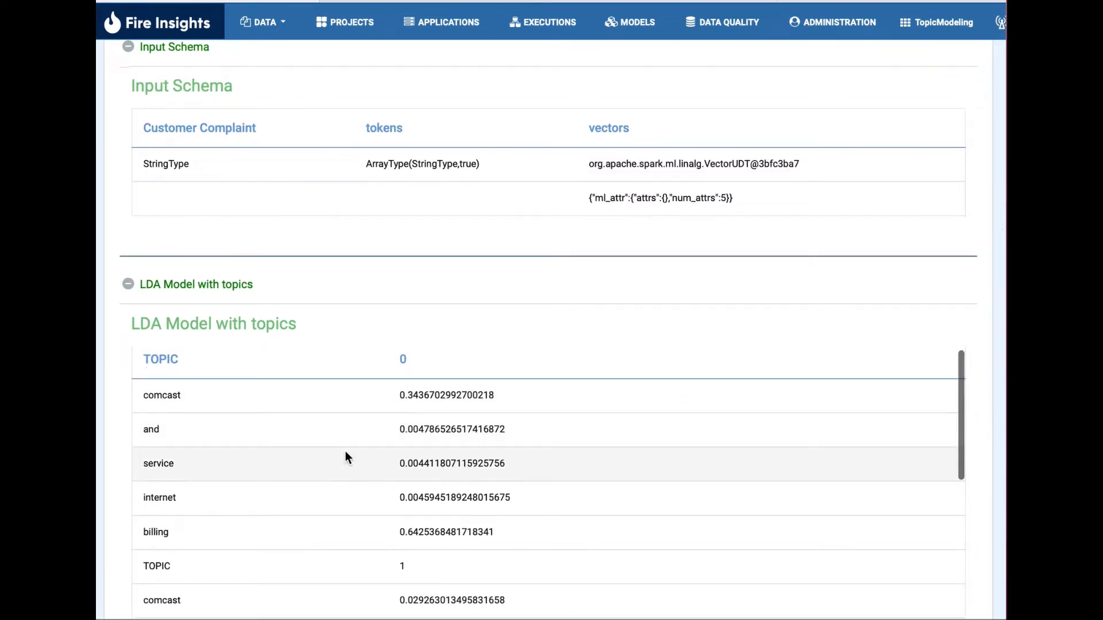
pyautogui.doubleClick(162, 537)
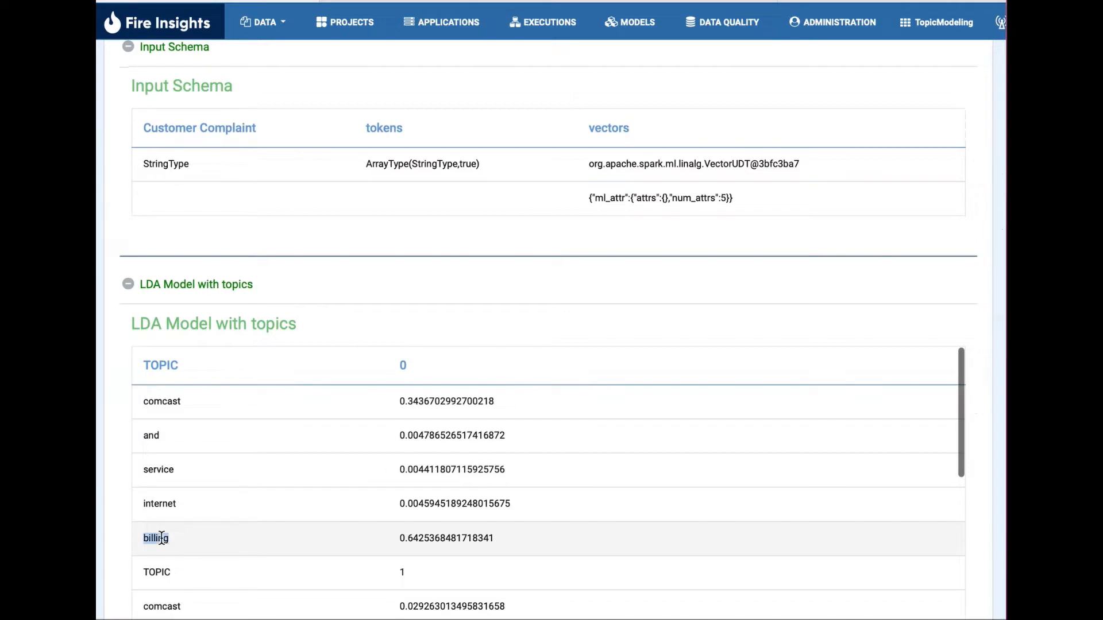
pyautogui.doubleClick(162, 400)
# Examine the term weights of topics 1 and 2, highlighting internet in topic 1 and service in topic 2.
pyautogui.scroll(-4, 284, 535)
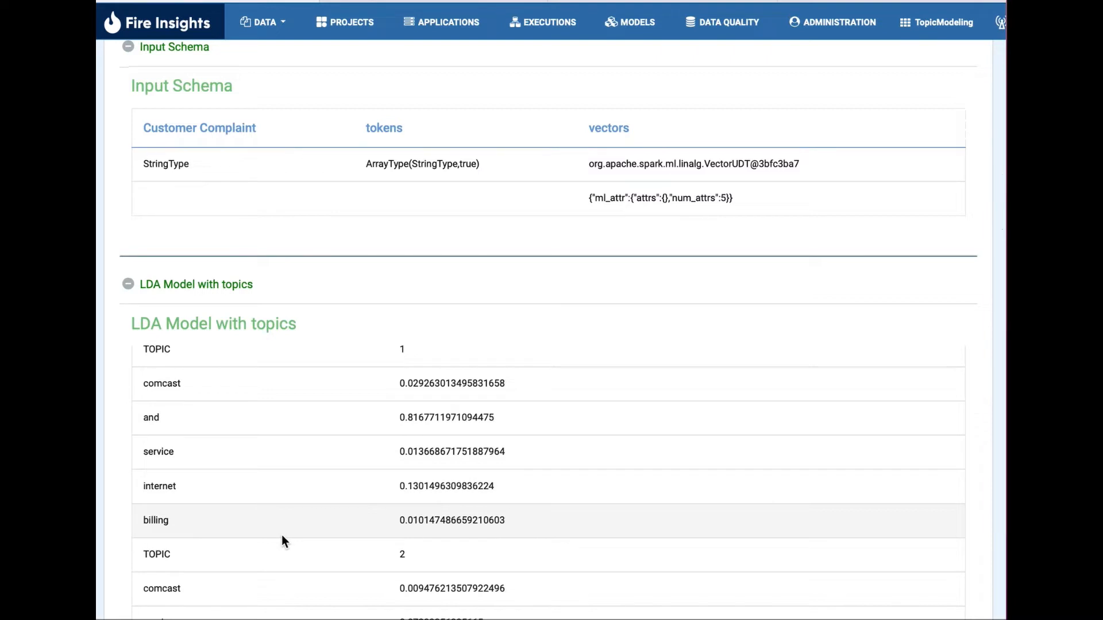
pyautogui.scroll(1, 282, 537)
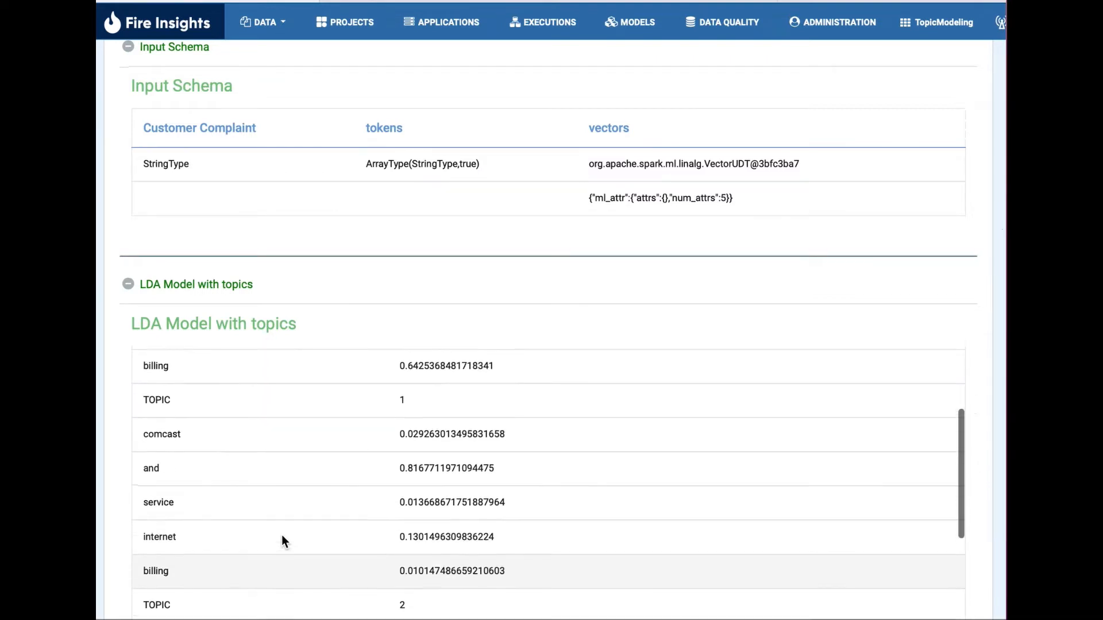
pyautogui.scroll(-2, 281, 535)
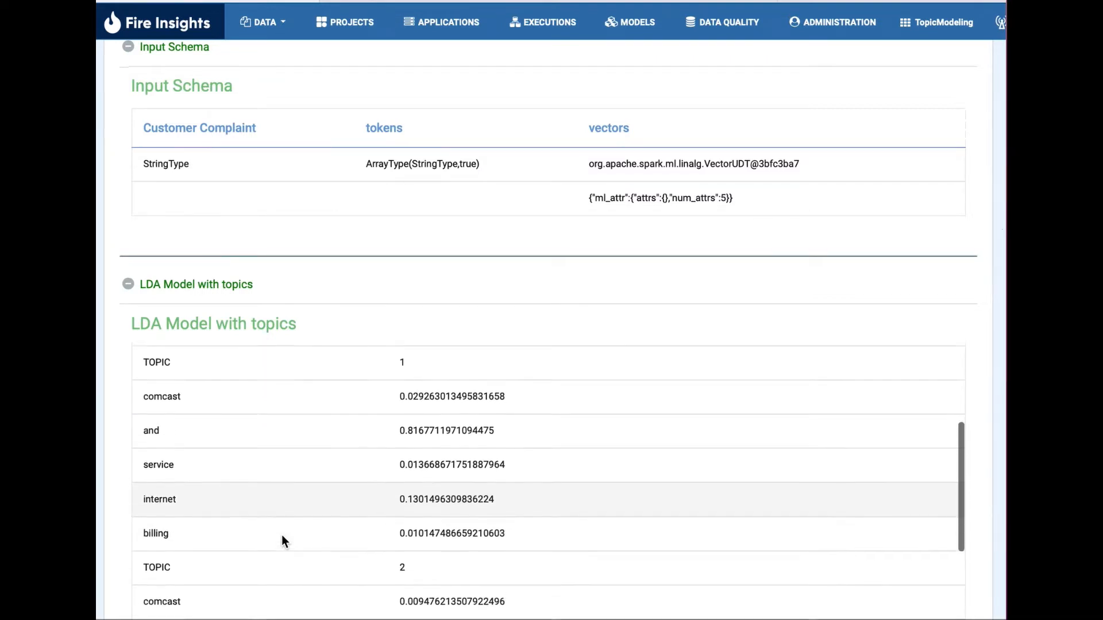
pyautogui.doubleClick(167, 461)
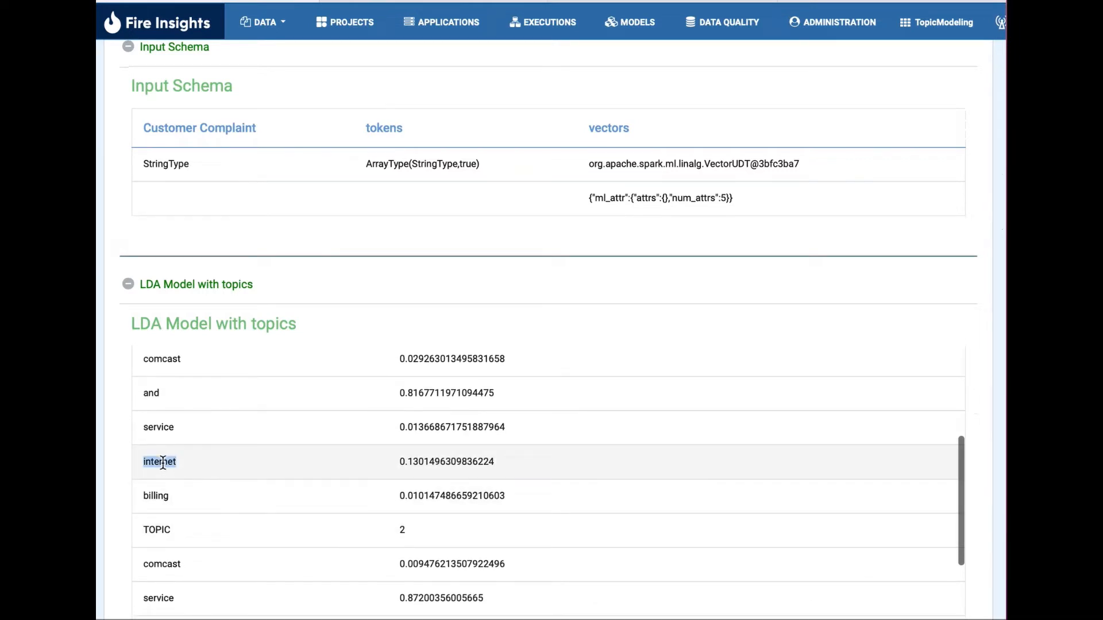
pyautogui.scroll(-2, 180, 481)
pyautogui.scroll(-2, 182, 482)
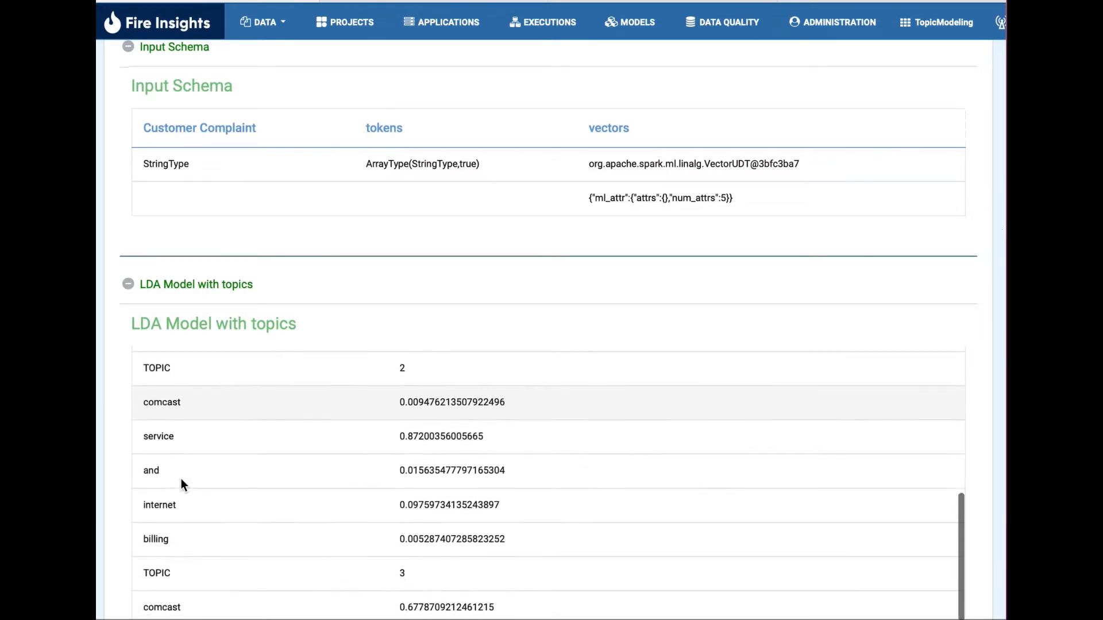
pyautogui.doubleClick(159, 421)
pyautogui.scroll(1, 210, 416)
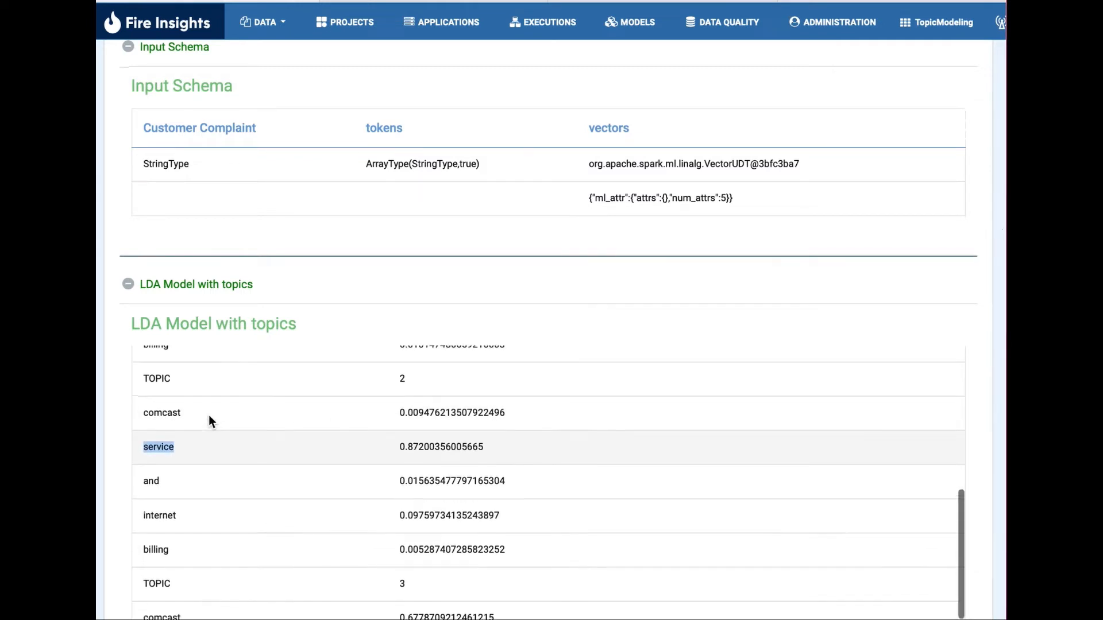
pyautogui.scroll(1, 802, 518)
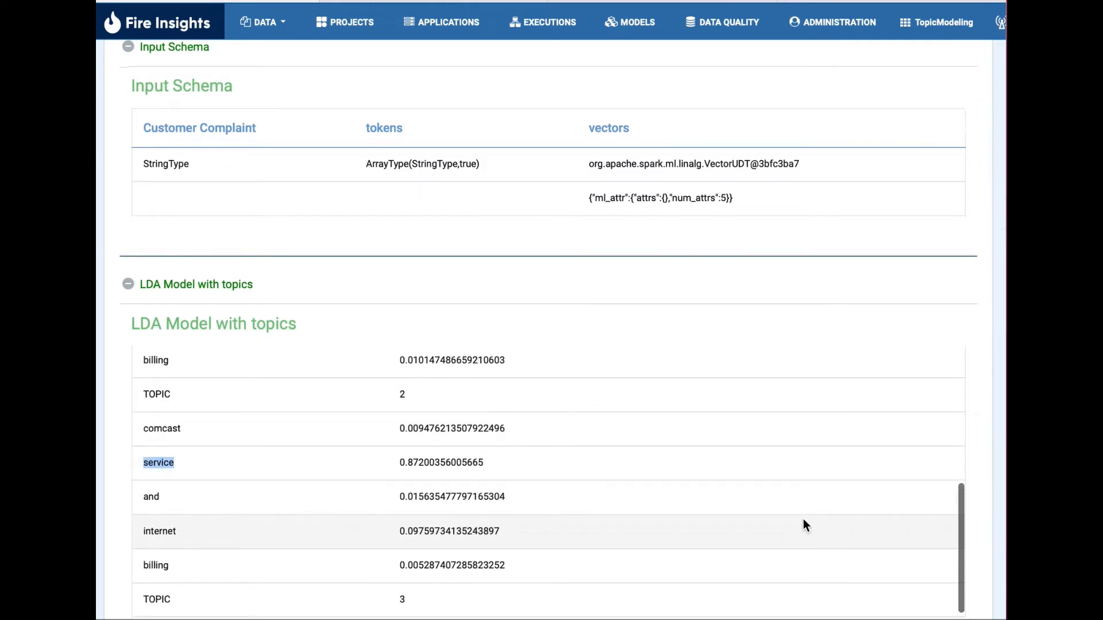